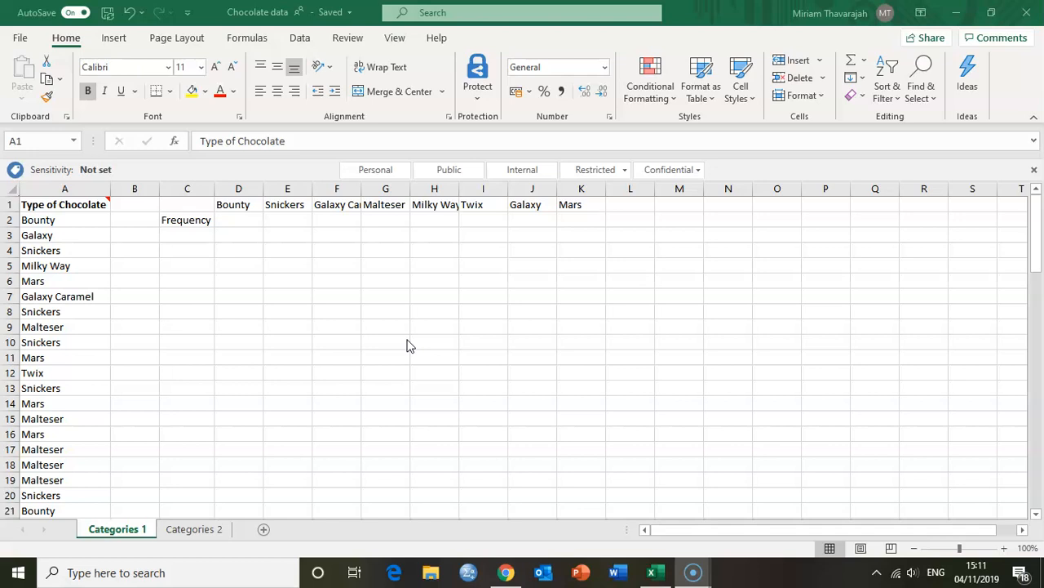
- Examine the Categories 1 sheet's layout by highlighting columns A to E, the first rows and individual cells
left_click(280, 268)
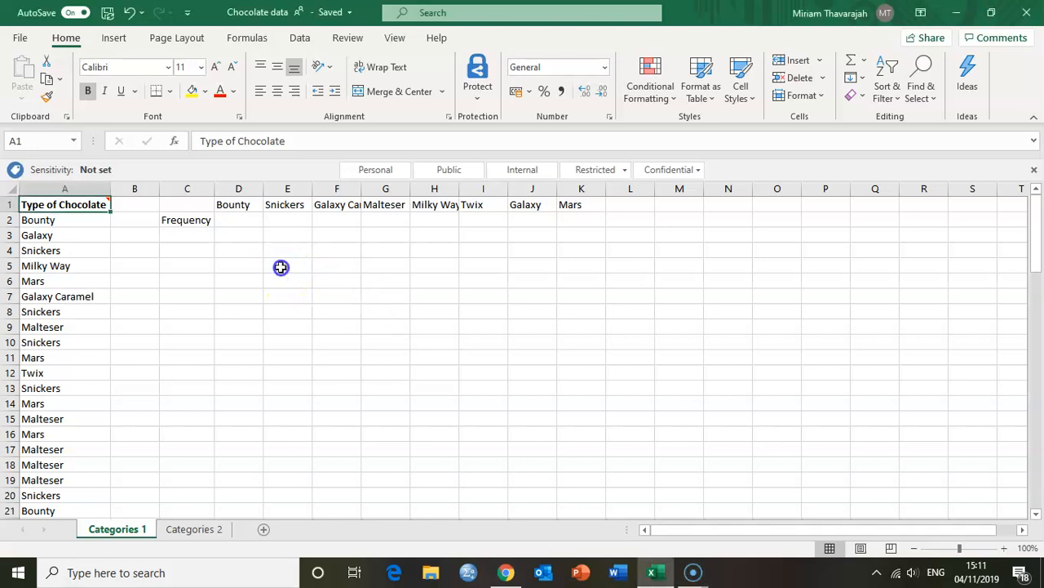
left_click(281, 268)
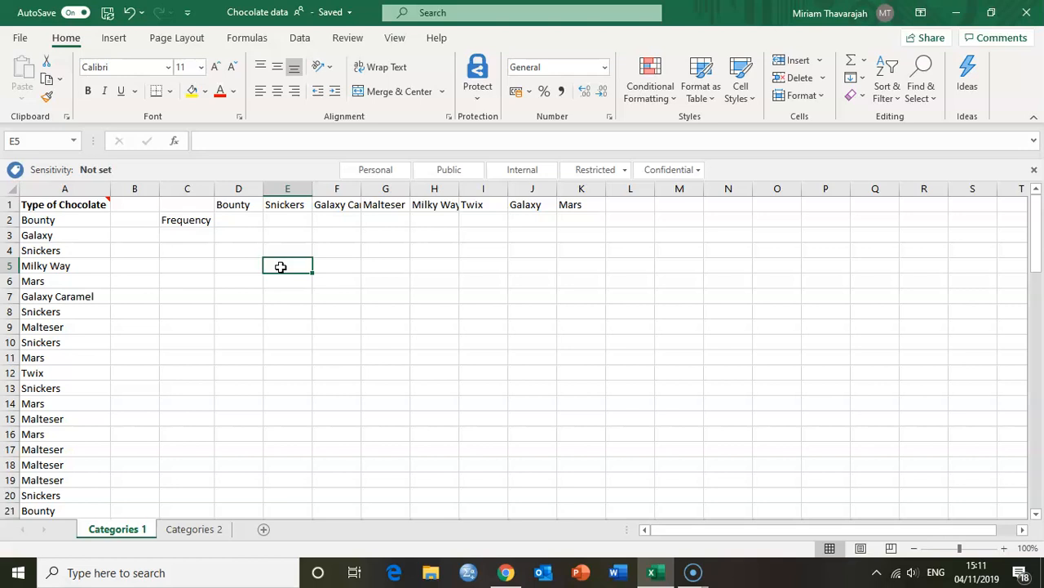
left_click_drag(57, 187, 269, 183)
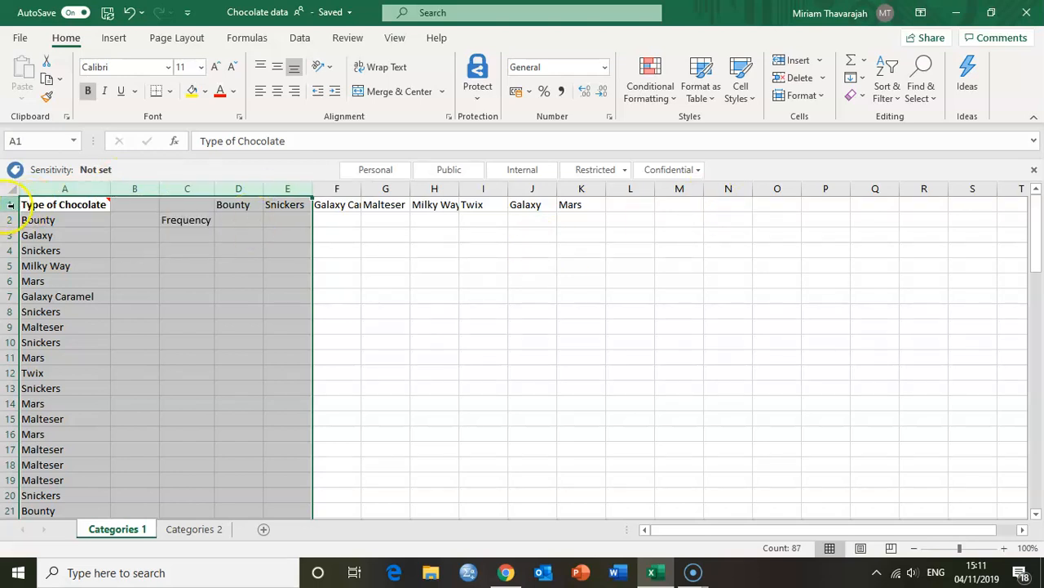
left_click_drag(9, 205, 6, 331)
left_click(236, 275)
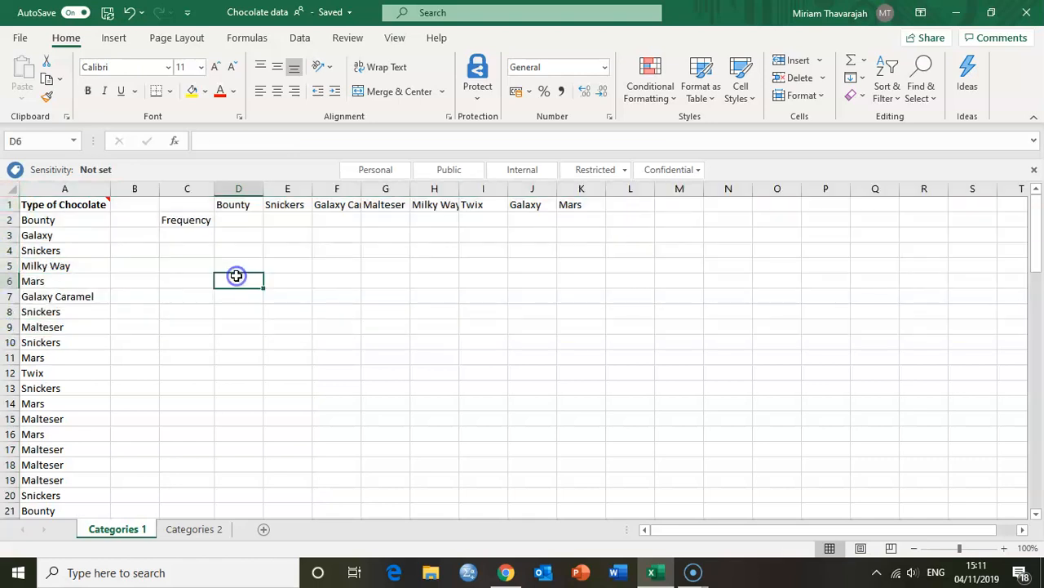
left_click(236, 279)
left_click(51, 342)
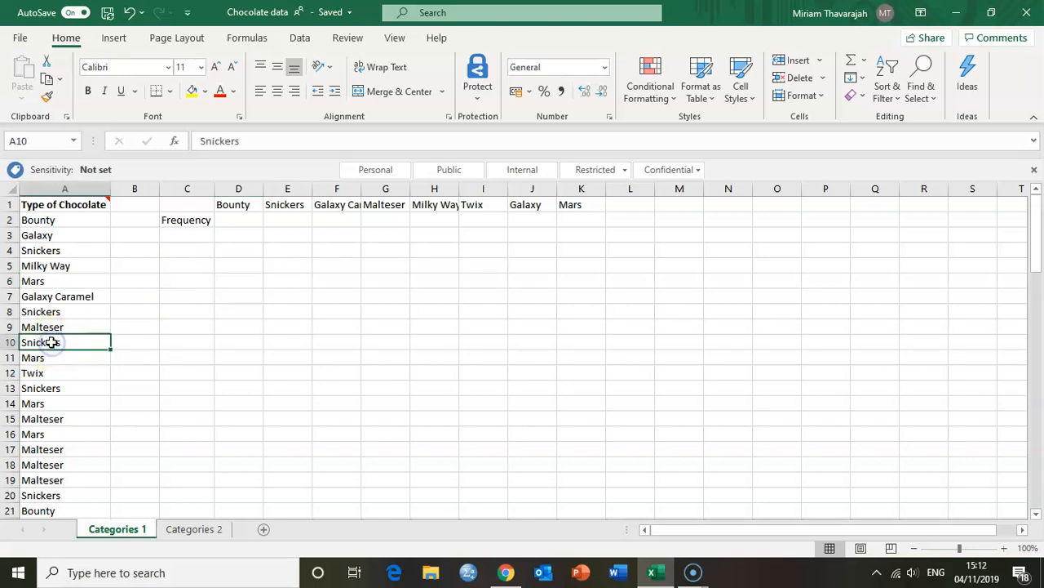
left_click(237, 338)
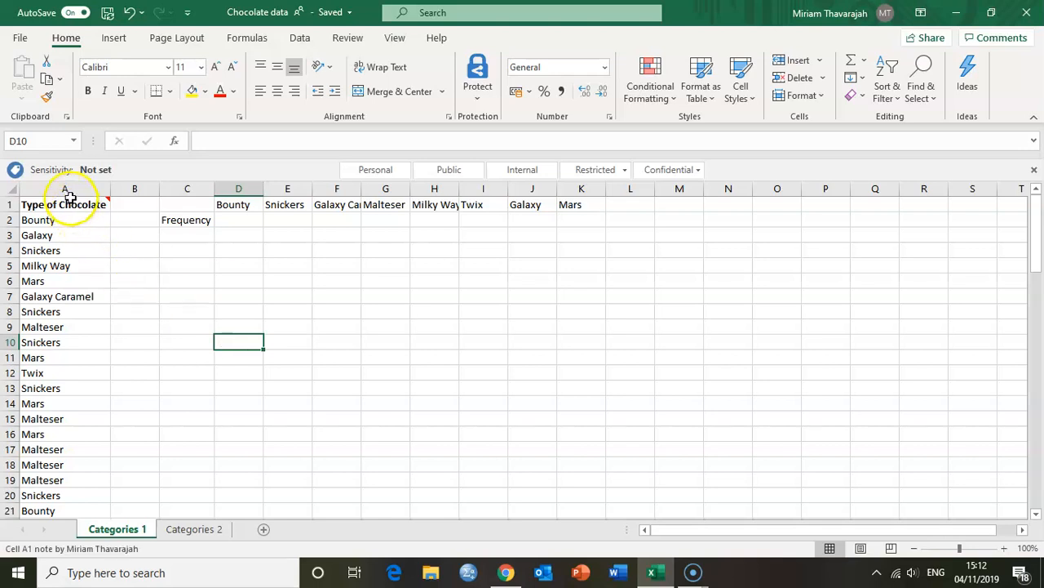
- Highlight columns A to E, column A alone, rows 2 to 15 and individual chocolate entries to review the data structure
left_click_drag(65, 186, 290, 188)
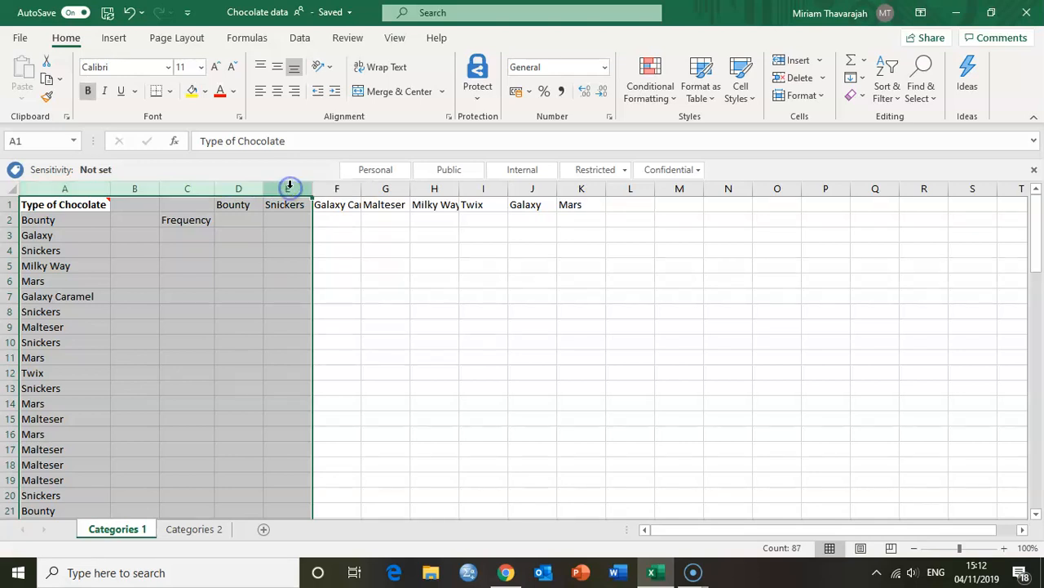
left_click(74, 188)
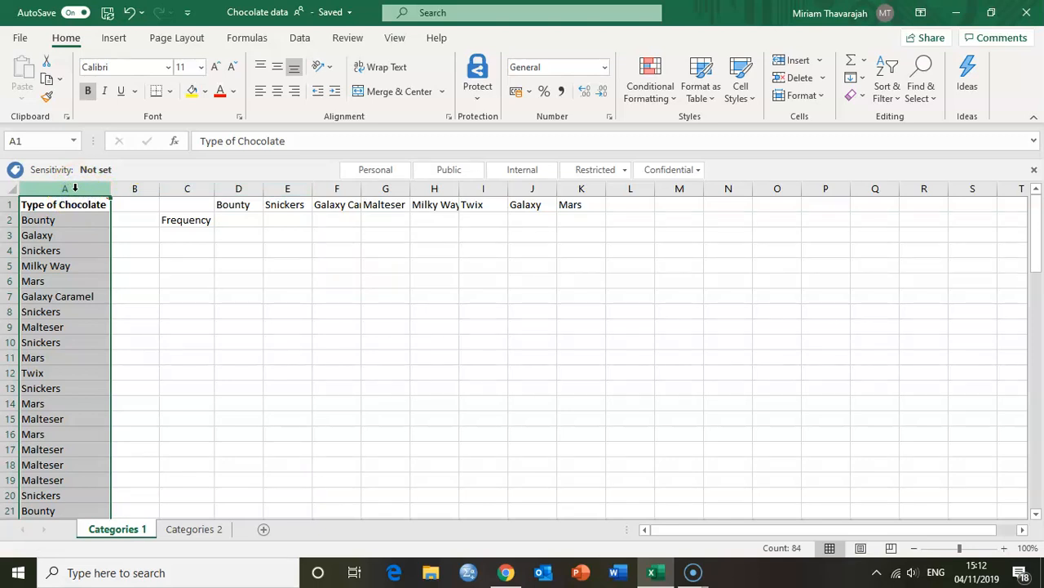
left_click_drag(10, 219, 6, 421)
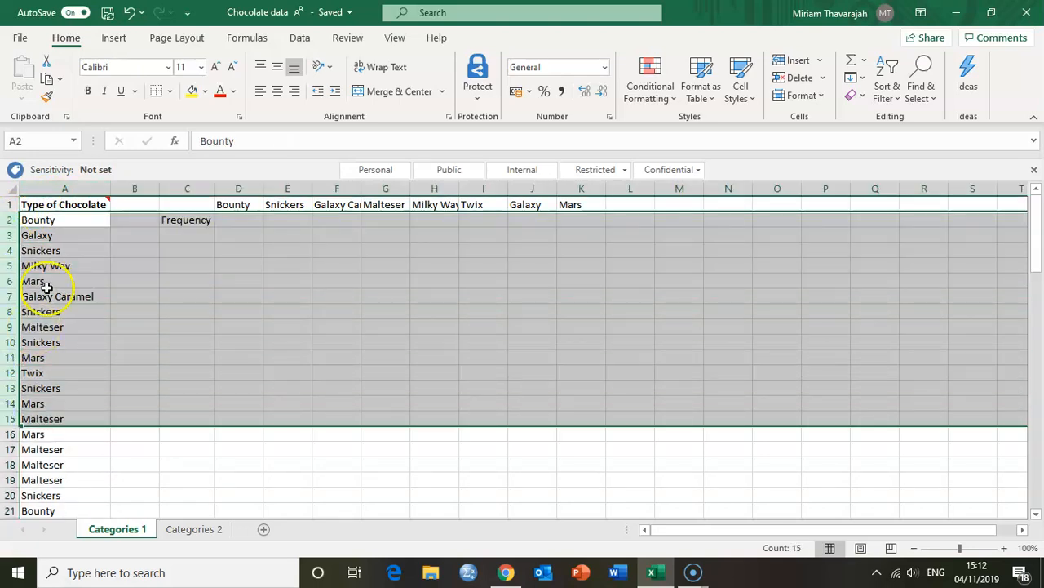
left_click(54, 188)
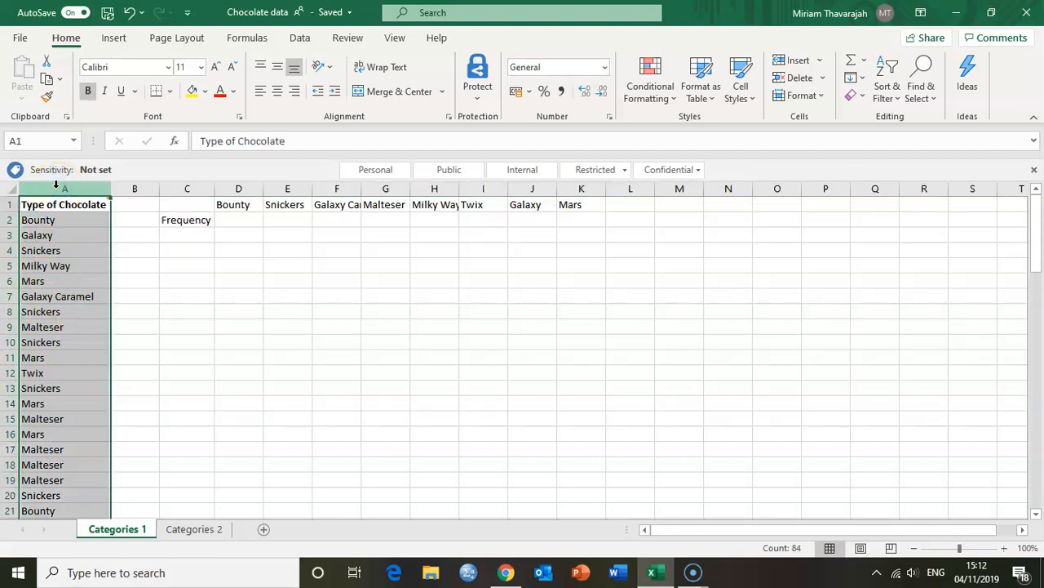
left_click(47, 266)
left_click(47, 290)
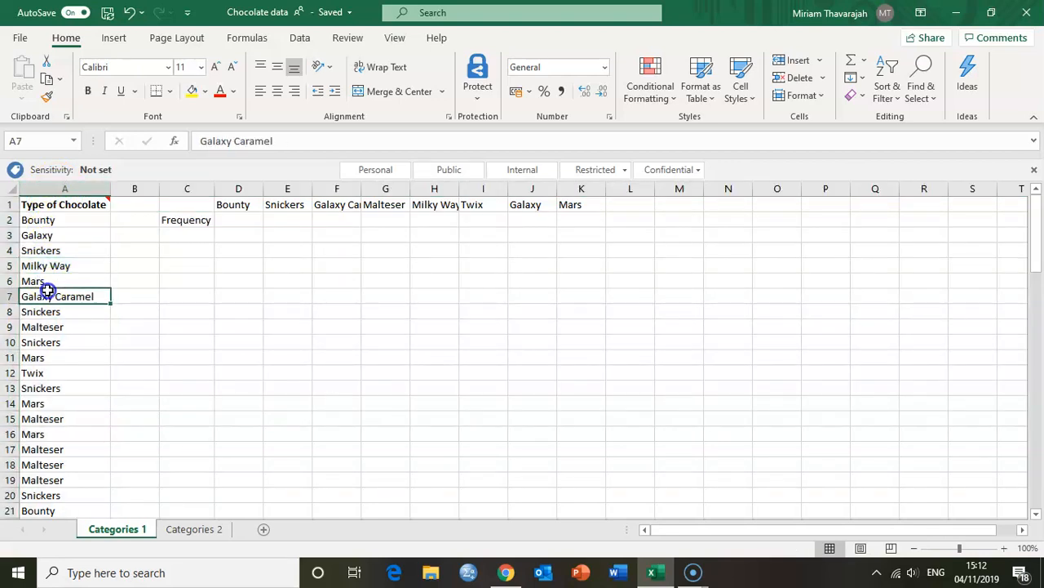
left_click(46, 324)
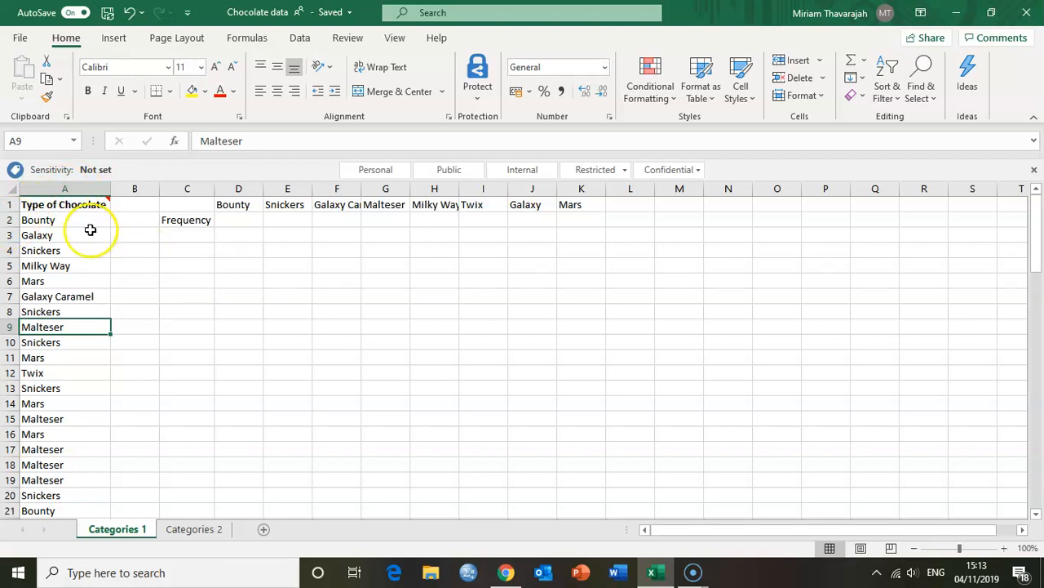
- Read the note on the Type of Chocolate heading and review the entries down column A
mouse_move(72, 198)
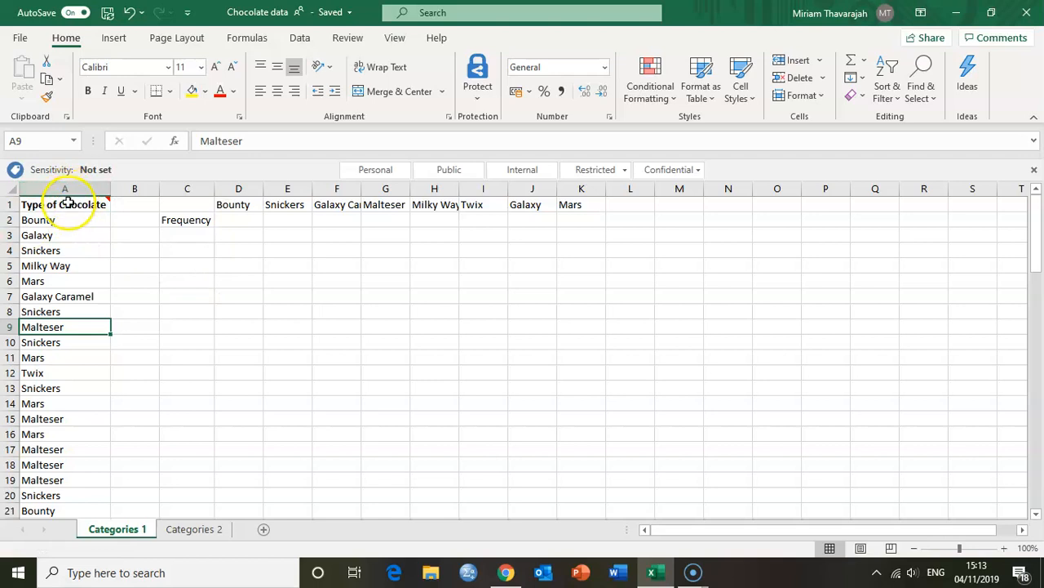
left_click(66, 188)
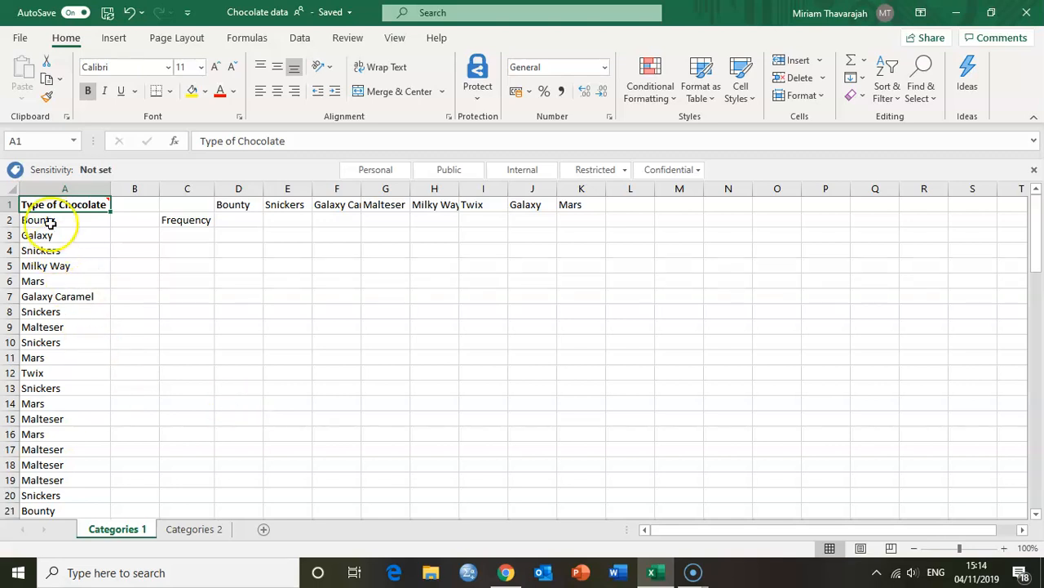
mouse_move(49, 204)
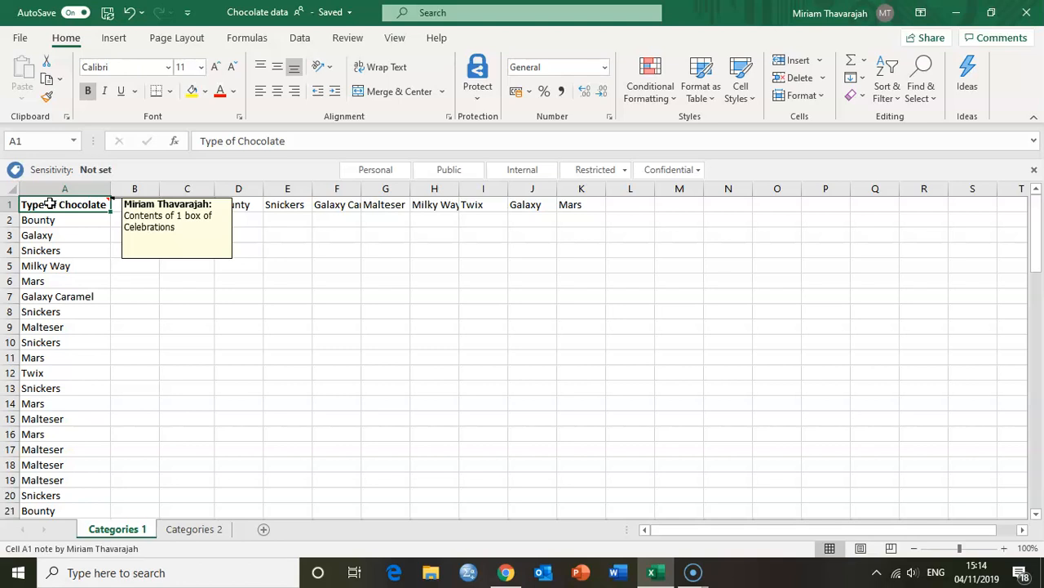
scroll(40, 330, "down", 9)
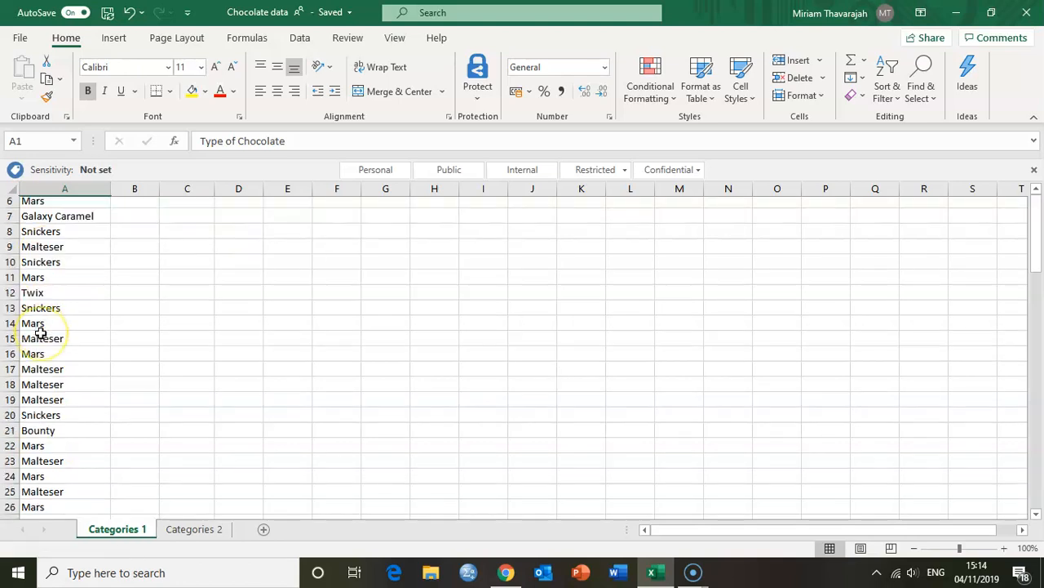
scroll(41, 333, "down", 14)
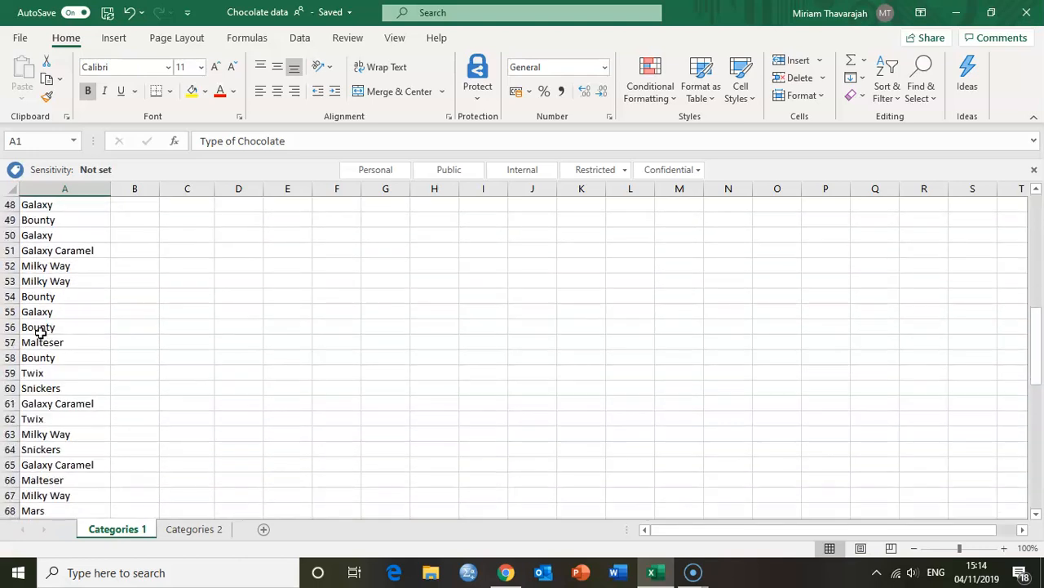
scroll(40, 332, "down", 2)
scroll(41, 333, "up", 20)
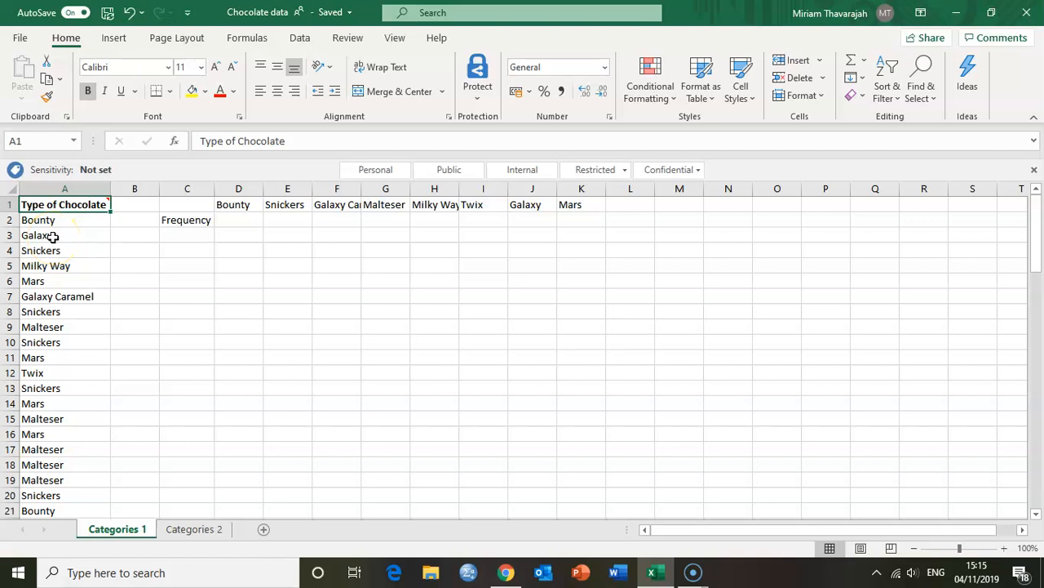
- Highlight the category headings in D1:K1 and compare them with the chocolate entries in column A
left_click_drag(227, 208, 570, 207)
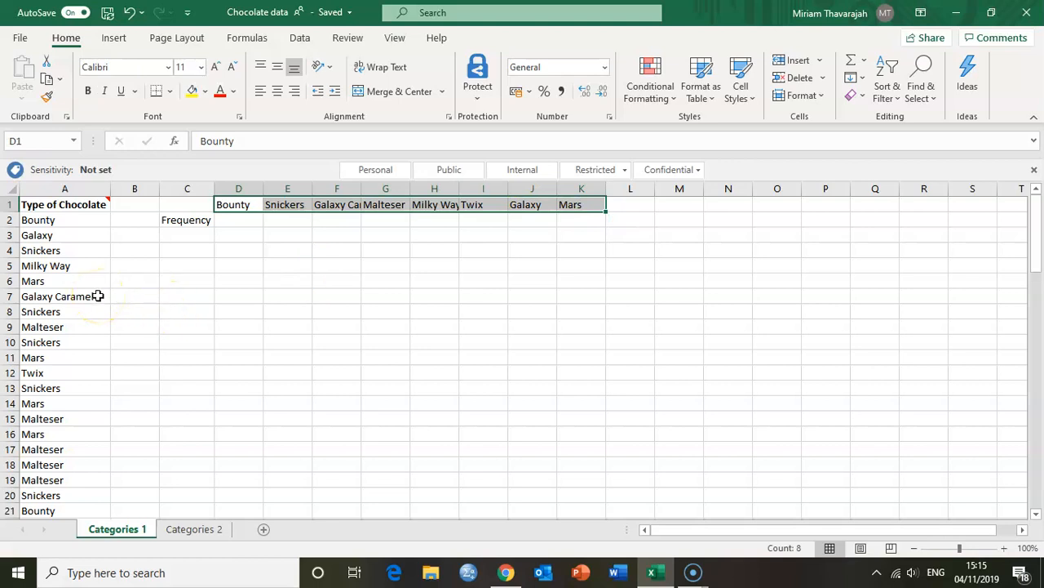
scroll(48, 281, "down", 5)
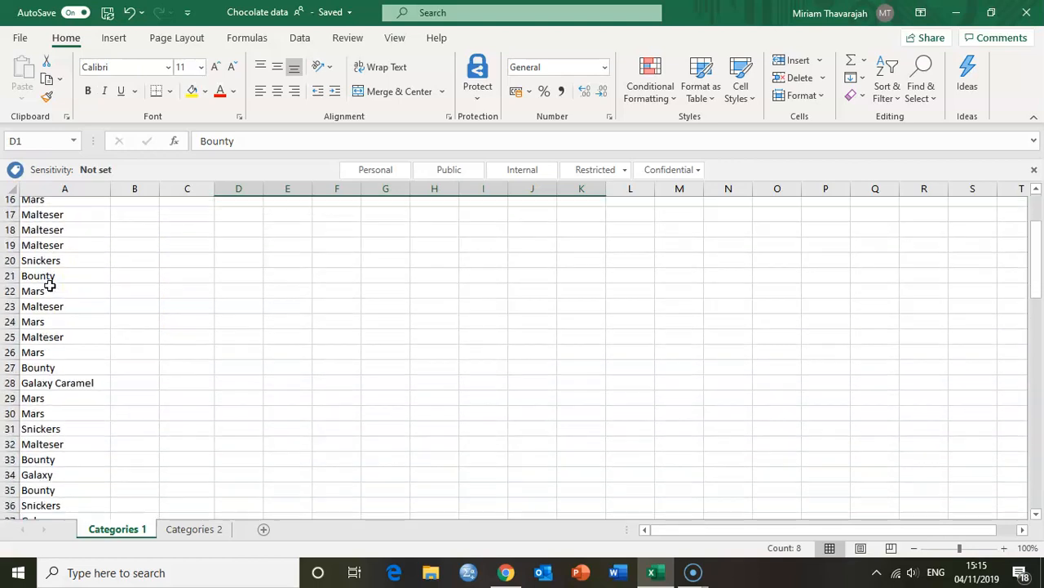
scroll(49, 283, "down", 2)
scroll(49, 283, "up", 8)
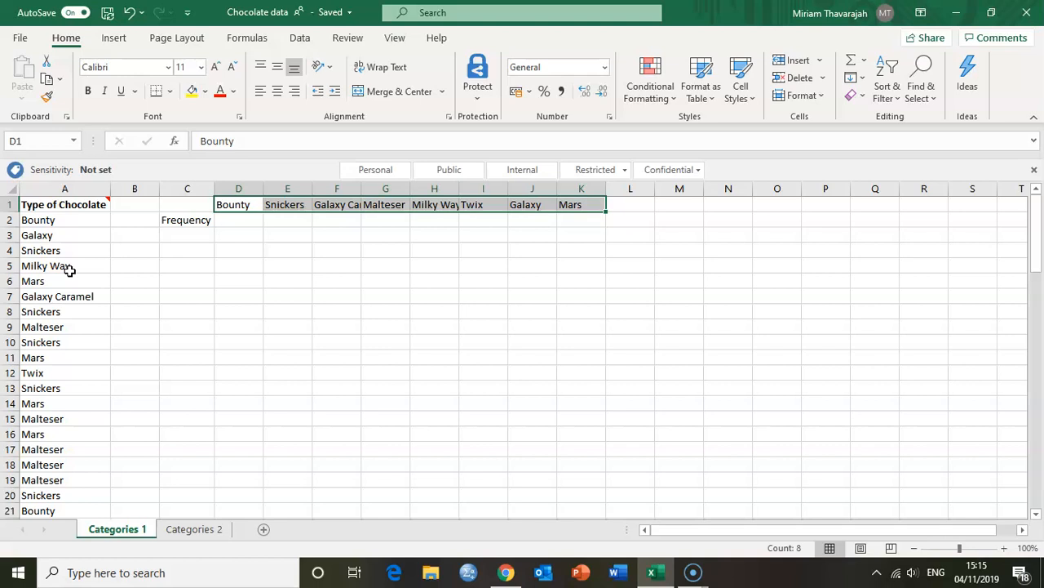
left_click(66, 189)
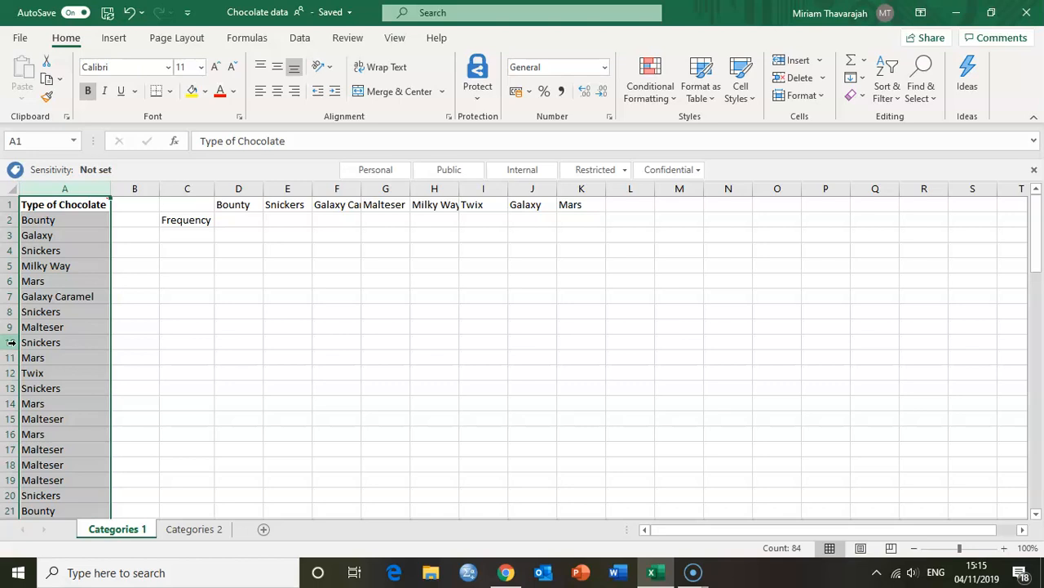
left_click(37, 220)
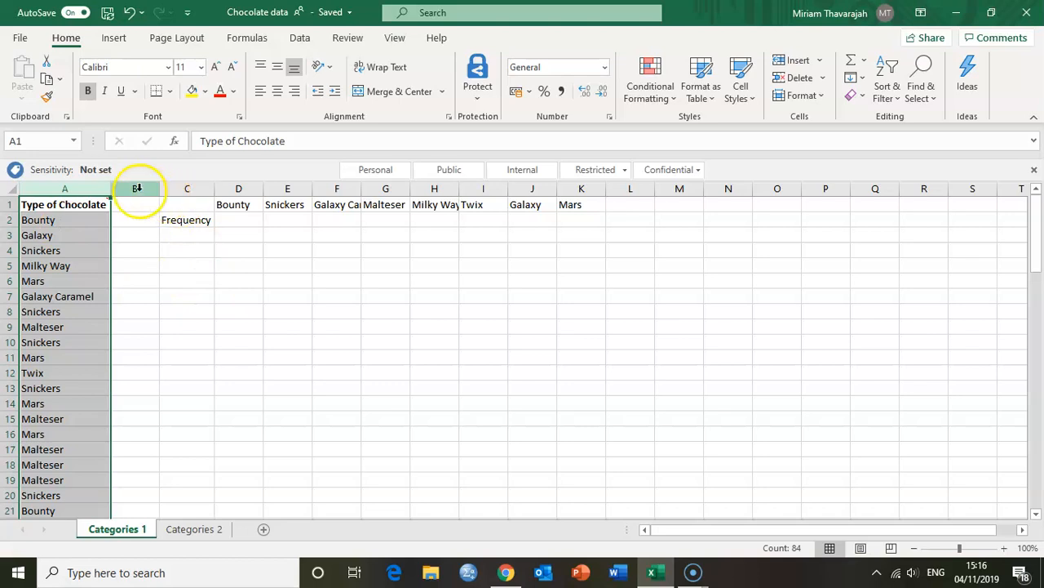
left_click(47, 205)
left_click_drag(47, 204, 41, 583)
left_click(41, 583)
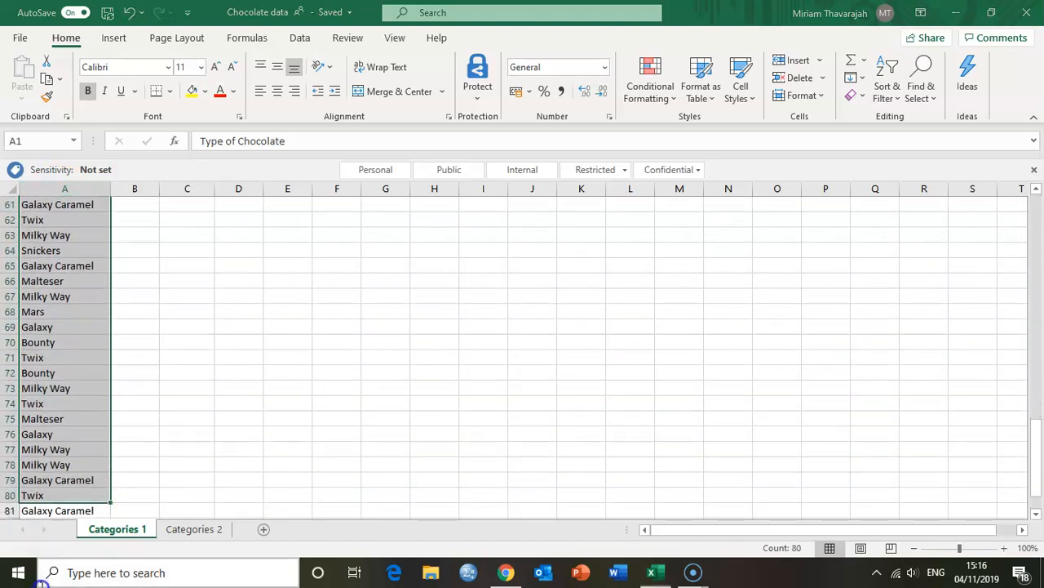
left_click(69, 540)
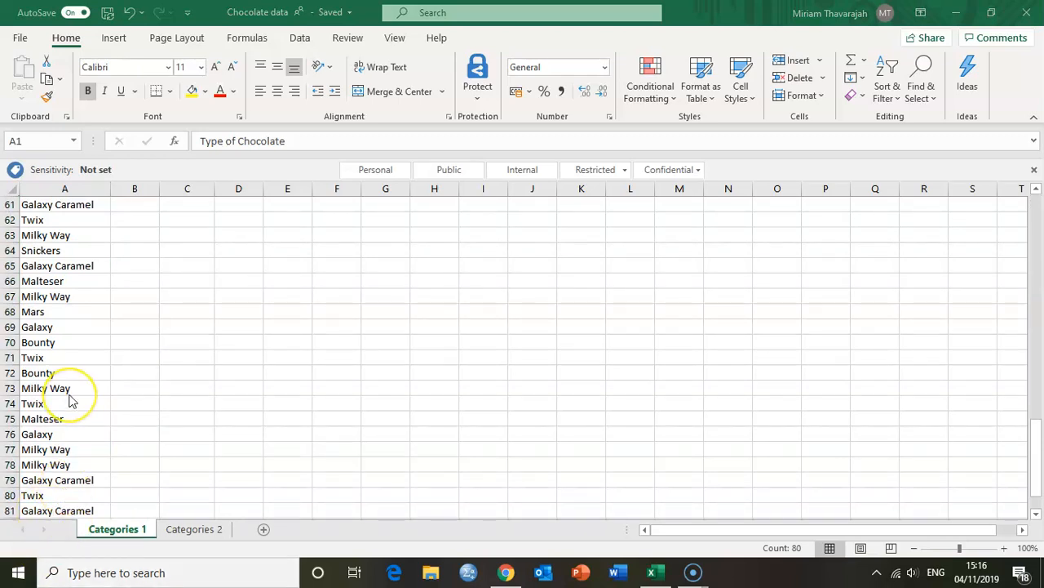
scroll(69, 399, "up", 20)
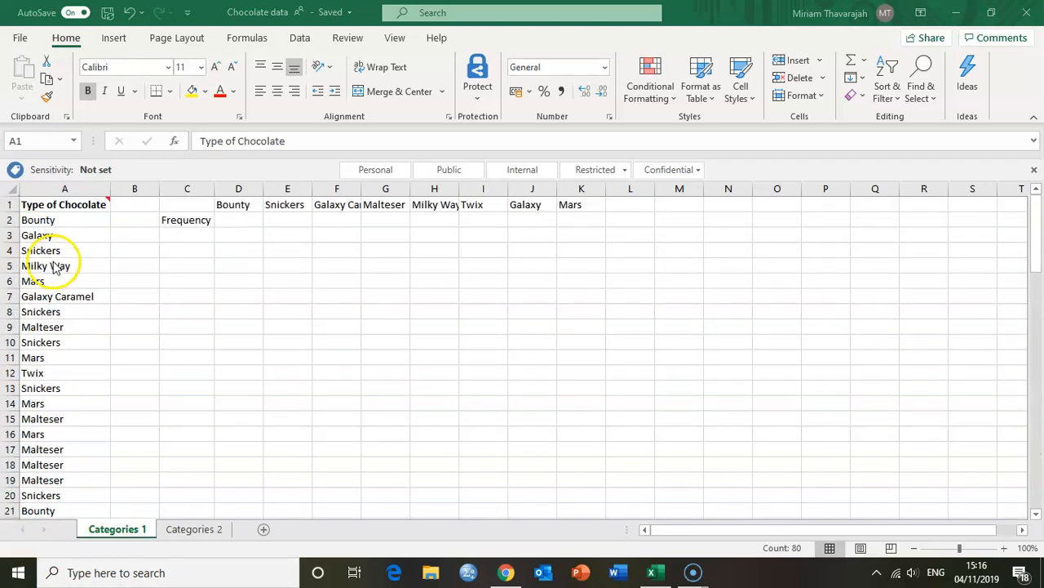
- Select the heading and all chocolate entries in A1:A84, and return to the start of the list
left_click(64, 205)
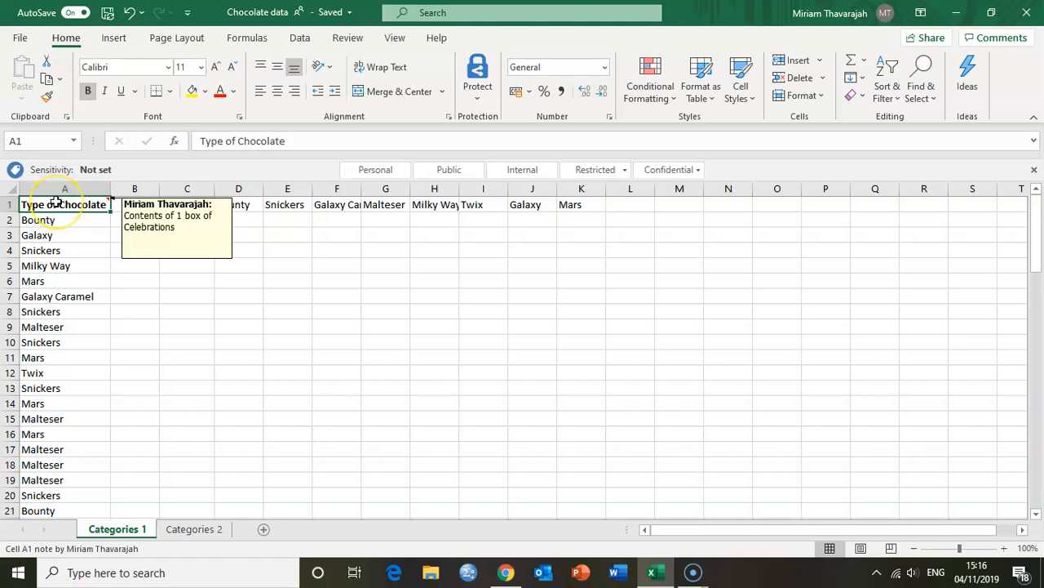
left_click_drag(56, 202, 54, 501)
scroll(57, 405, "up", 20)
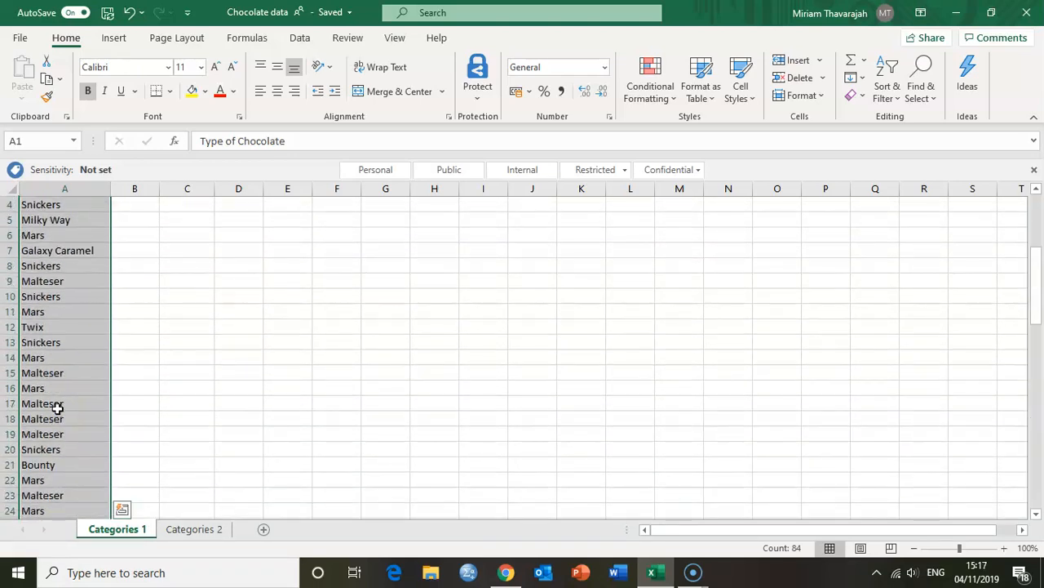
scroll(58, 405, "up", 1)
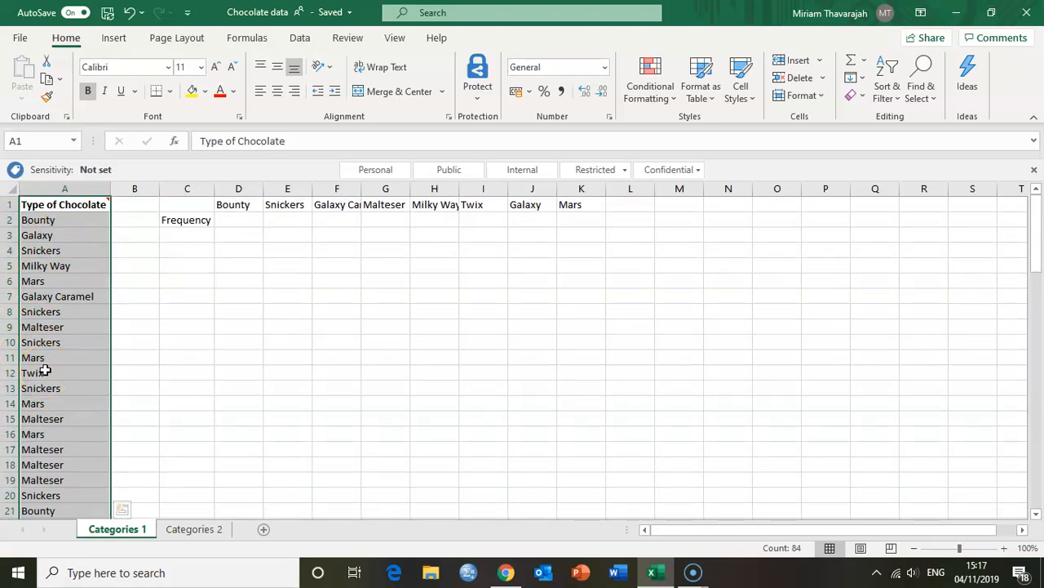
- Move the Type of Chocolate heading from A1 to C5 and undo the move
left_click(53, 204)
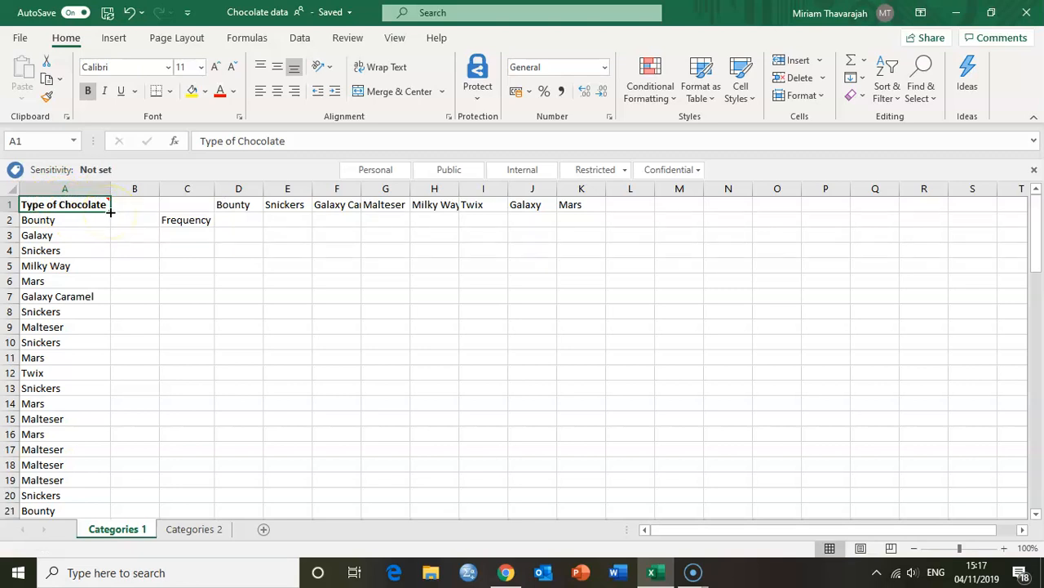
mouse_move(77, 204)
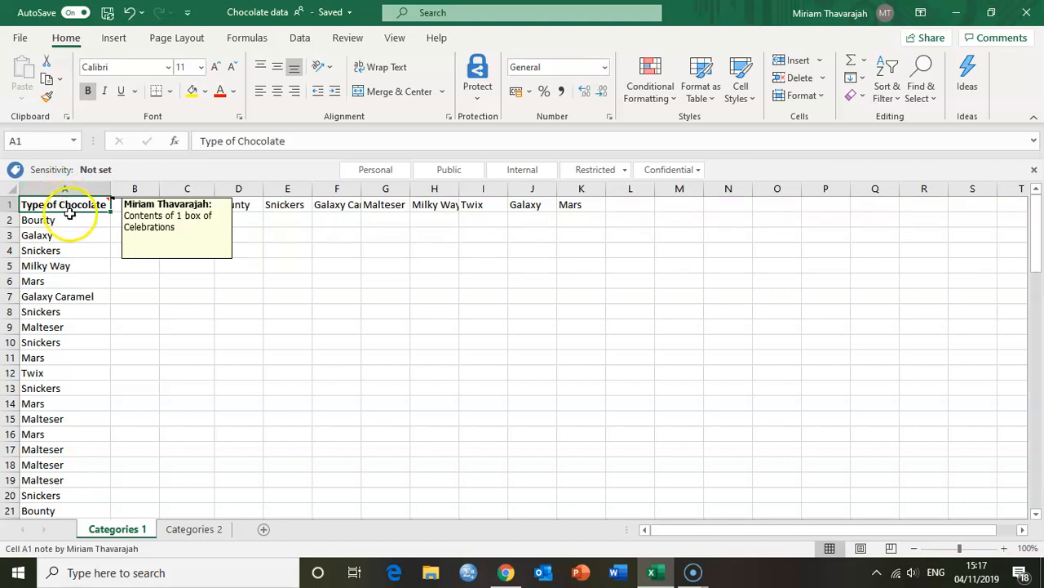
left_click_drag(71, 217, 191, 266)
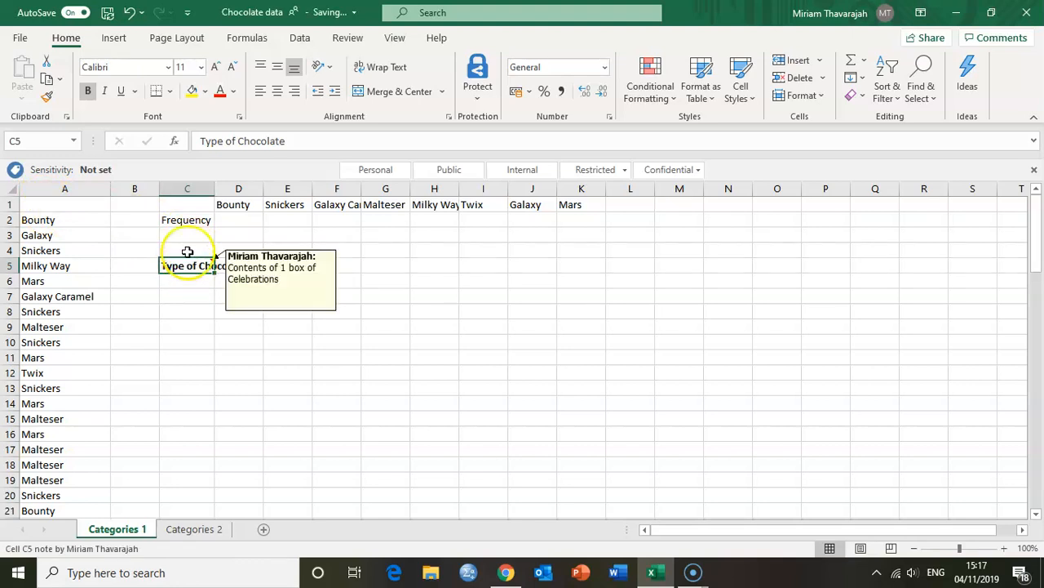
left_click(128, 13)
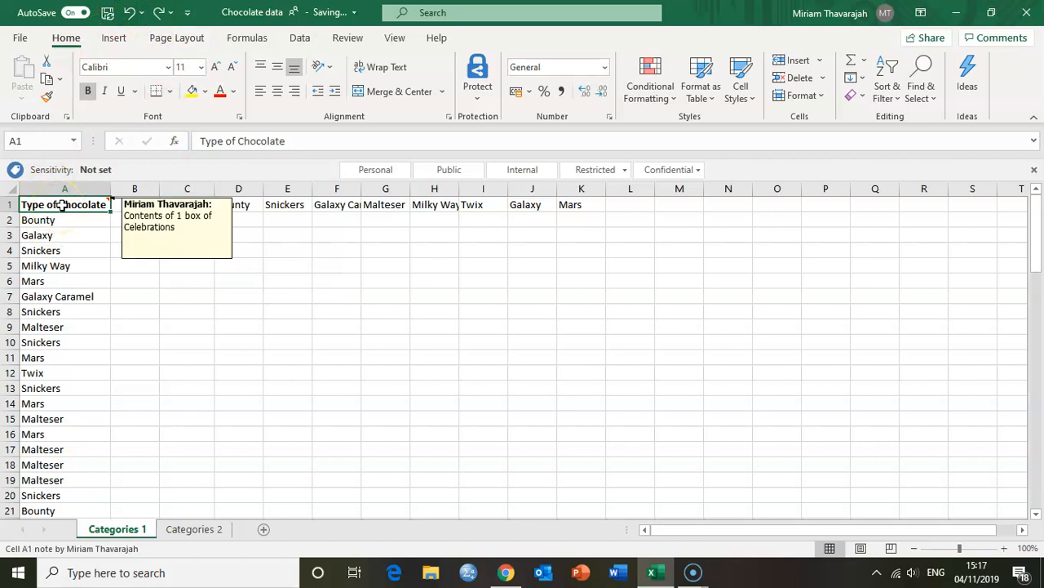
- Select the chocolate data range A1:A84 and check the rows beyond its last entry
left_click_drag(64, 205, 66, 563)
left_click_drag(65, 563, 62, 485)
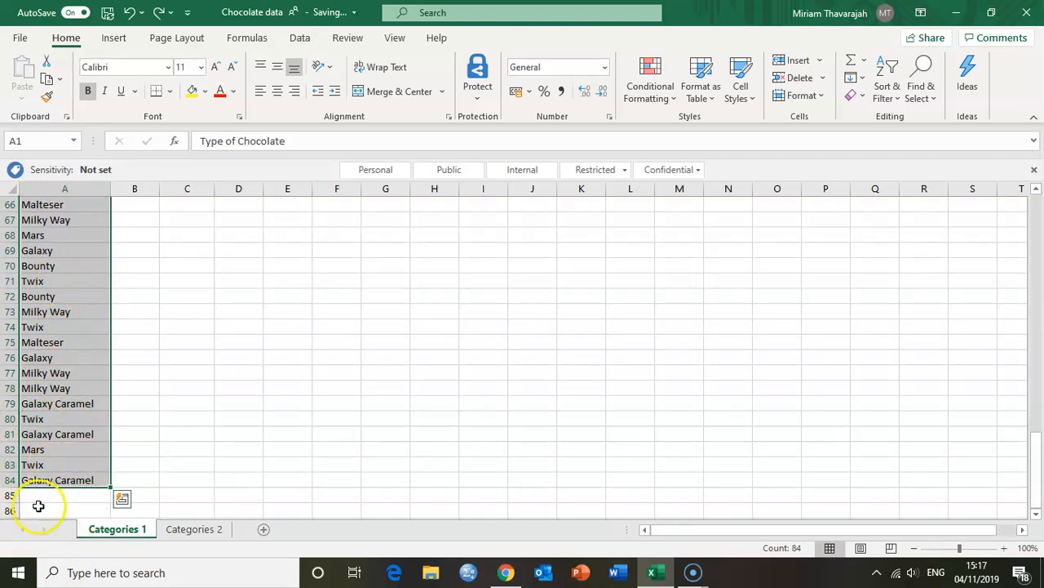
scroll(45, 500, "down", 6)
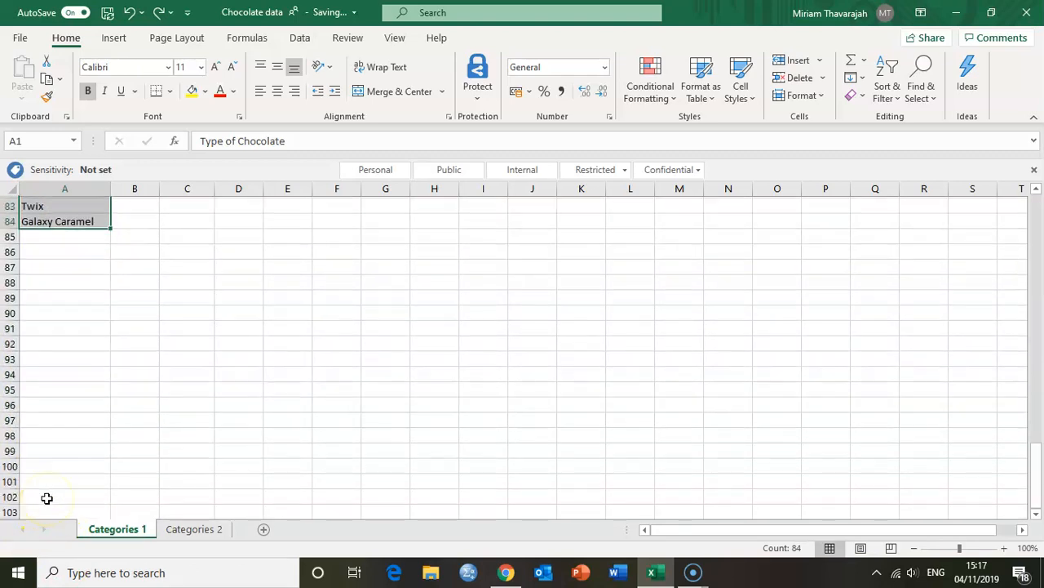
- Check the selected chocolate data down to its last entry and open a custom sort for it
scroll(47, 498, "up", 20)
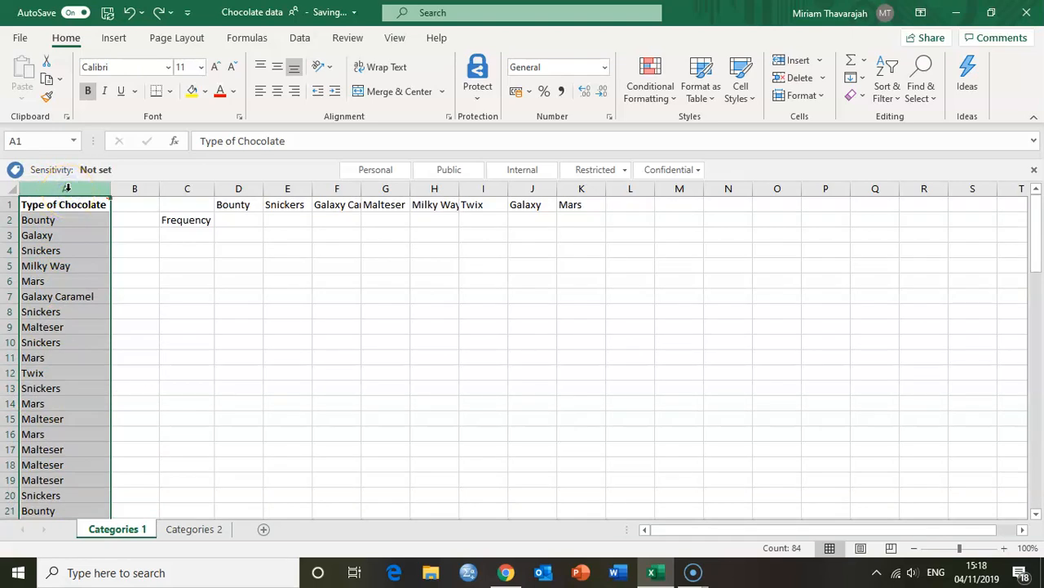
scroll(55, 346, "down", 20)
scroll(55, 346, "down", 8)
scroll(56, 346, "up", 20)
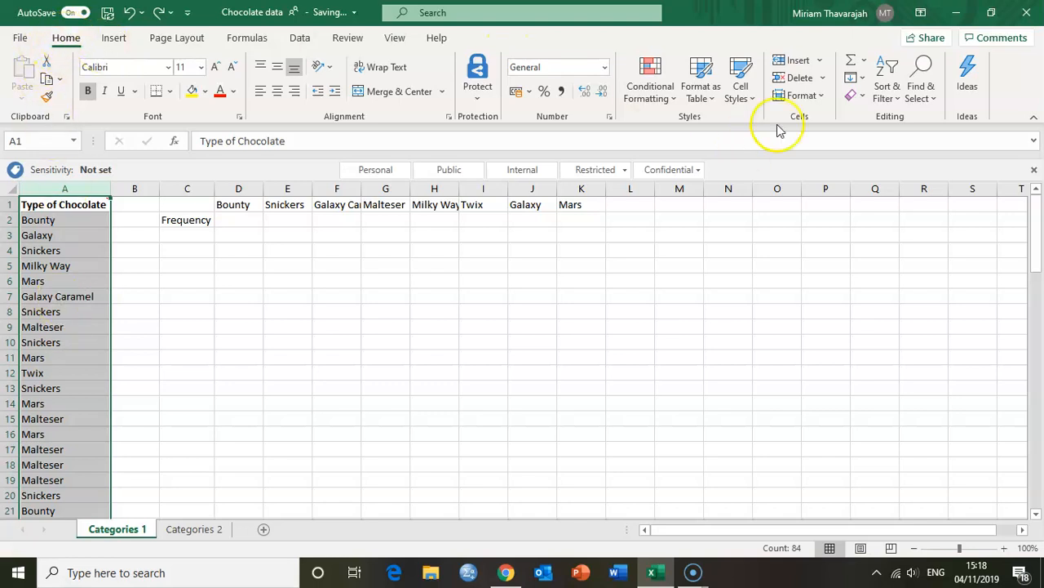
left_click(887, 92)
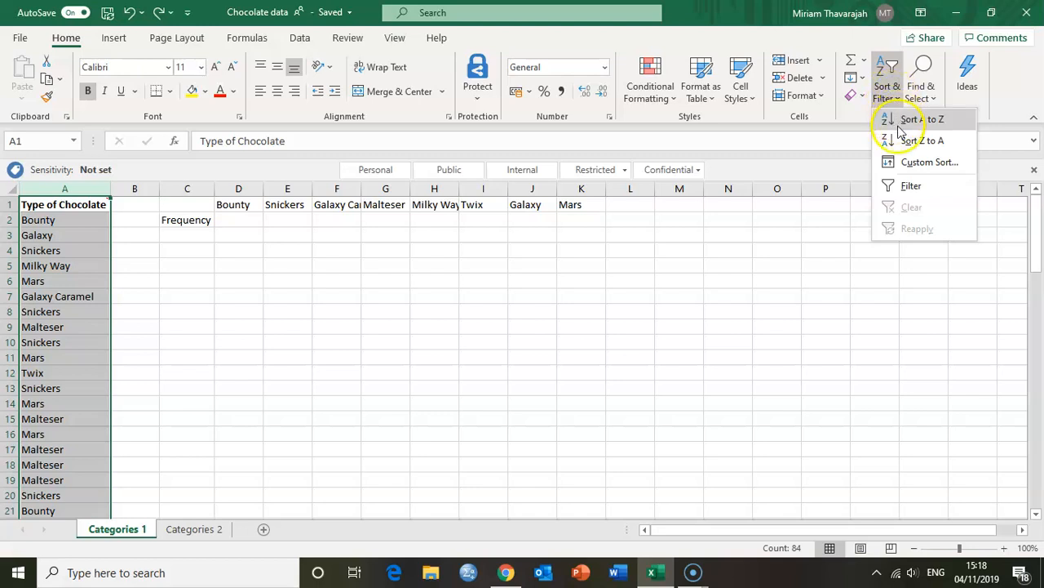
left_click(922, 164)
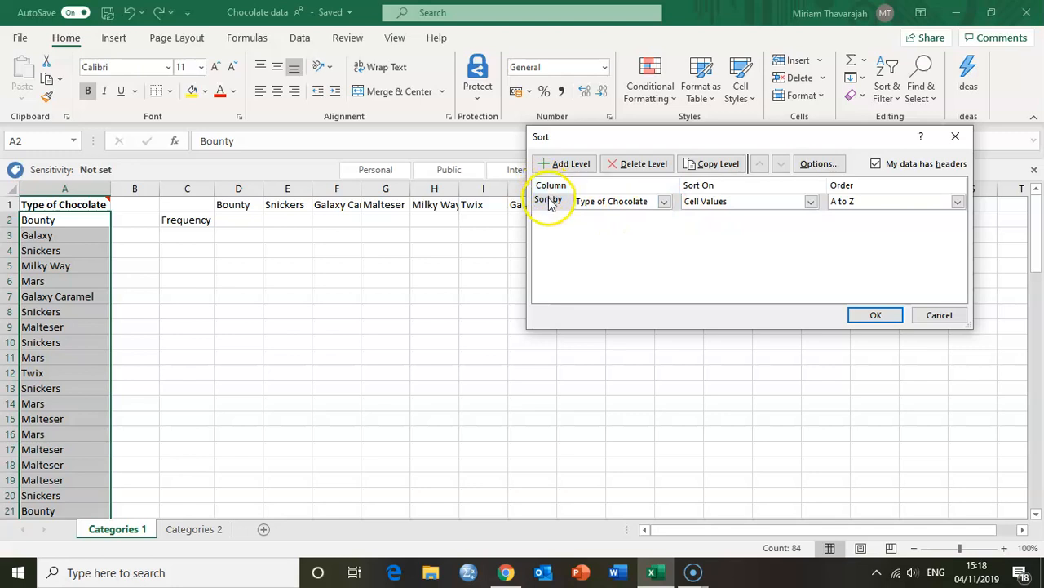
- Sort the data by Type of Chocolate on cell values from A to Z, treating the first row as headers
left_click(664, 201)
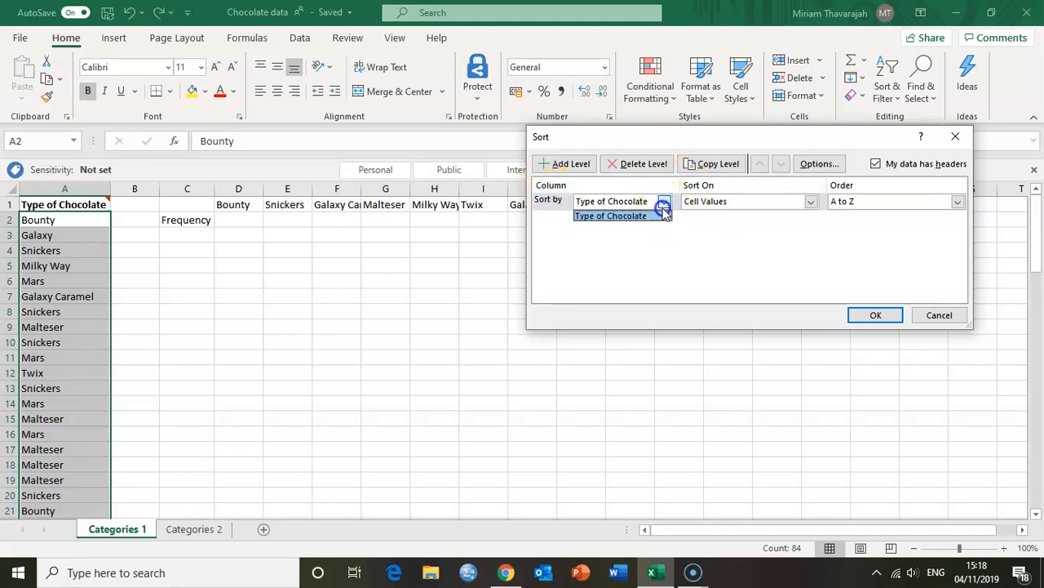
left_click(590, 222)
left_click(597, 219)
left_click(598, 219)
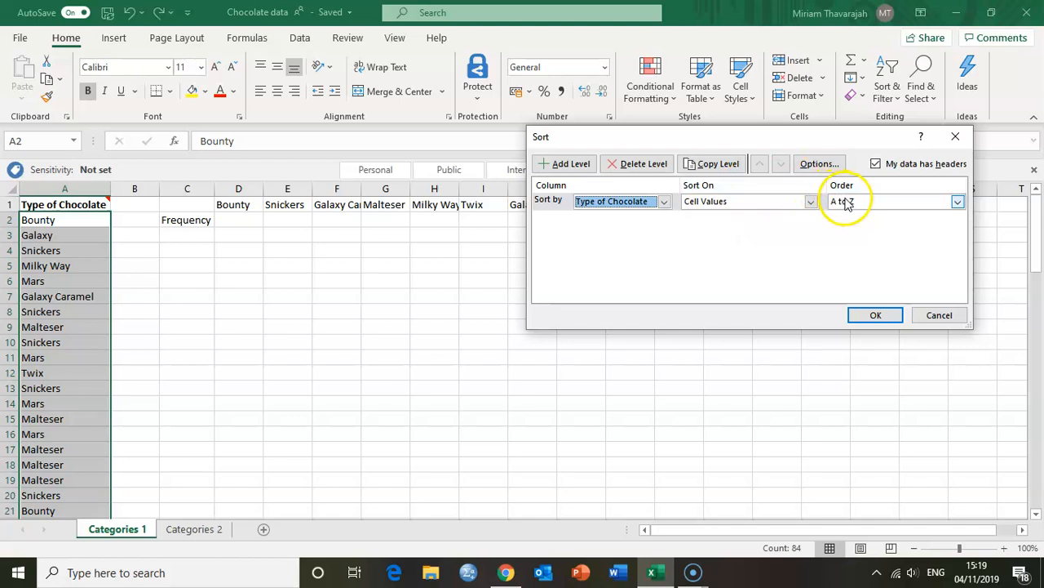
left_click(875, 164)
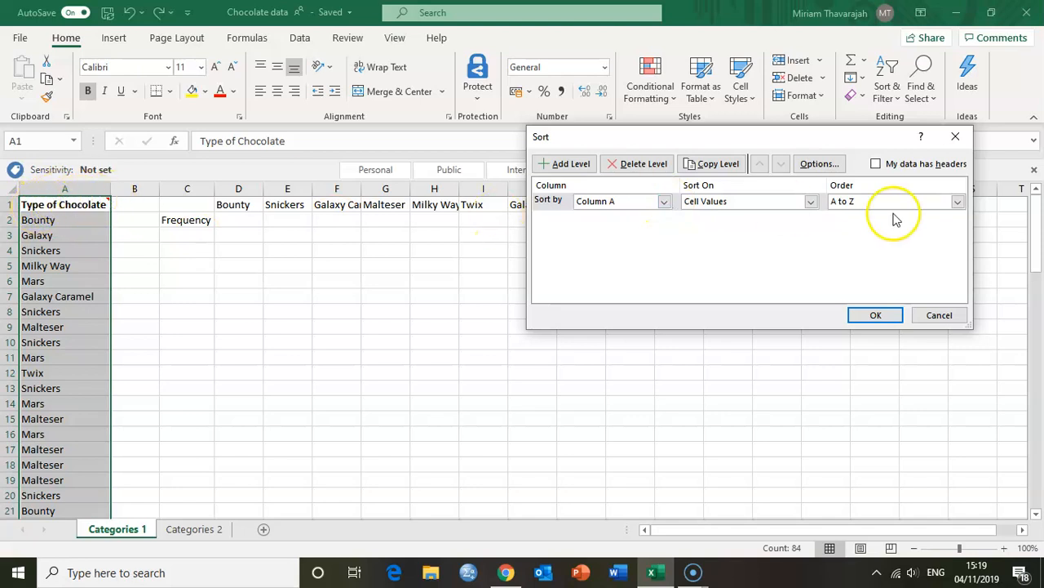
left_click(876, 164)
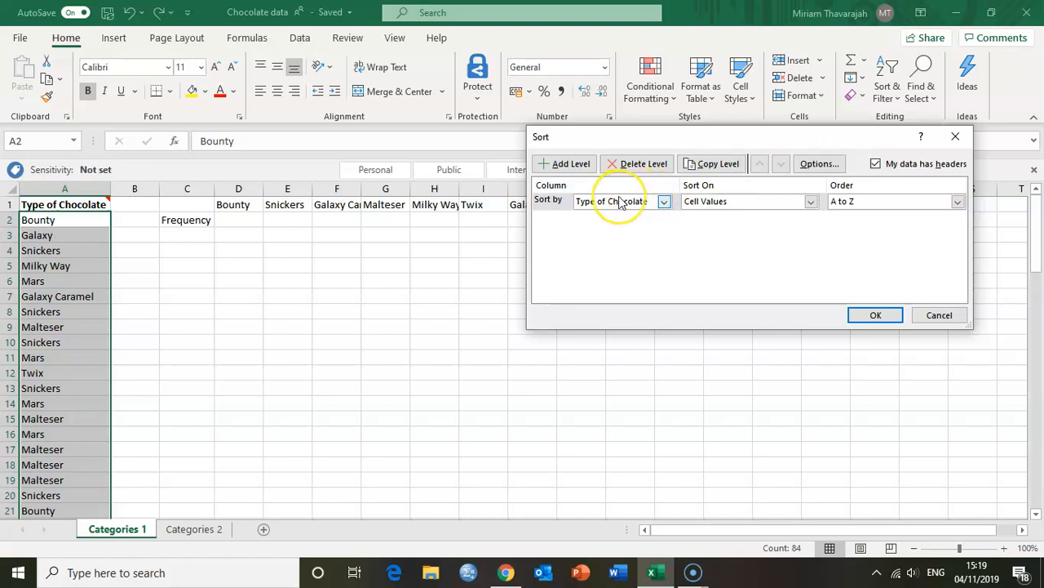
left_click(878, 315)
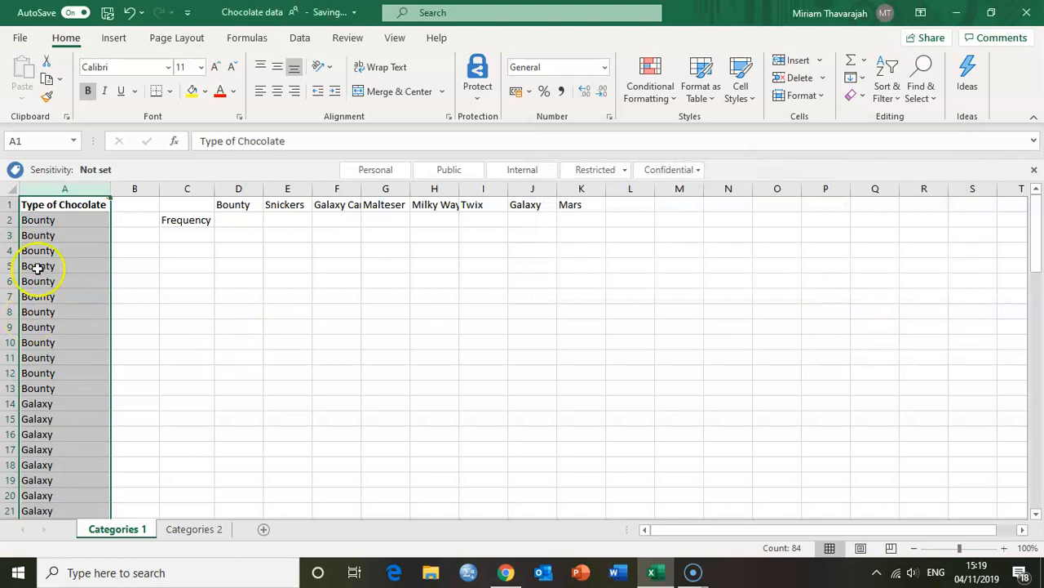
- Highlight the Bounty and Galaxy groups in column A and look through the remaining sorted chocolate groups
left_click_drag(30, 220, 37, 397)
scroll(38, 392, "down", 3)
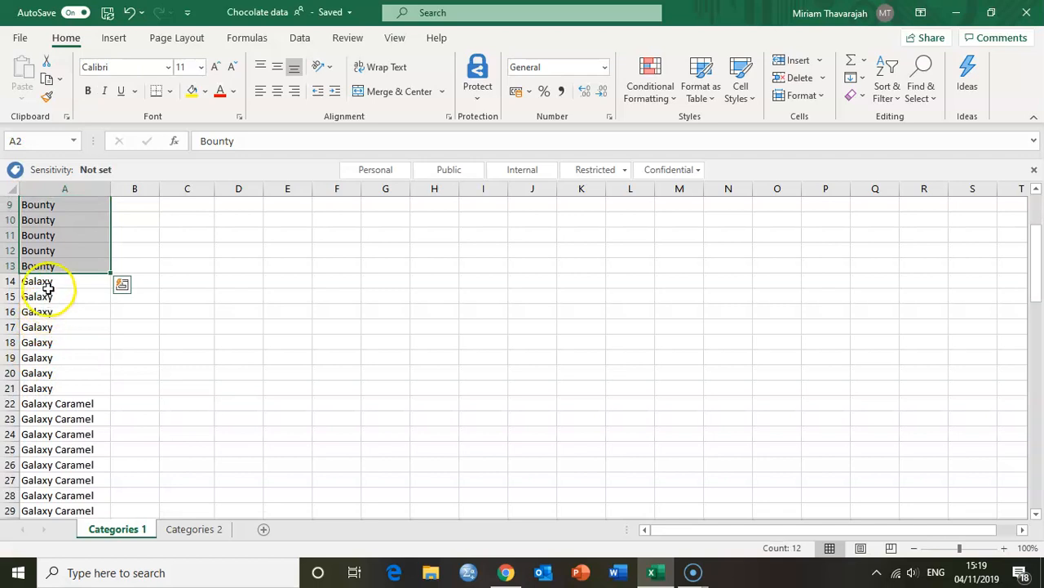
left_click_drag(47, 281, 49, 390)
scroll(49, 404, "down", 6)
scroll(49, 410, "down", 12)
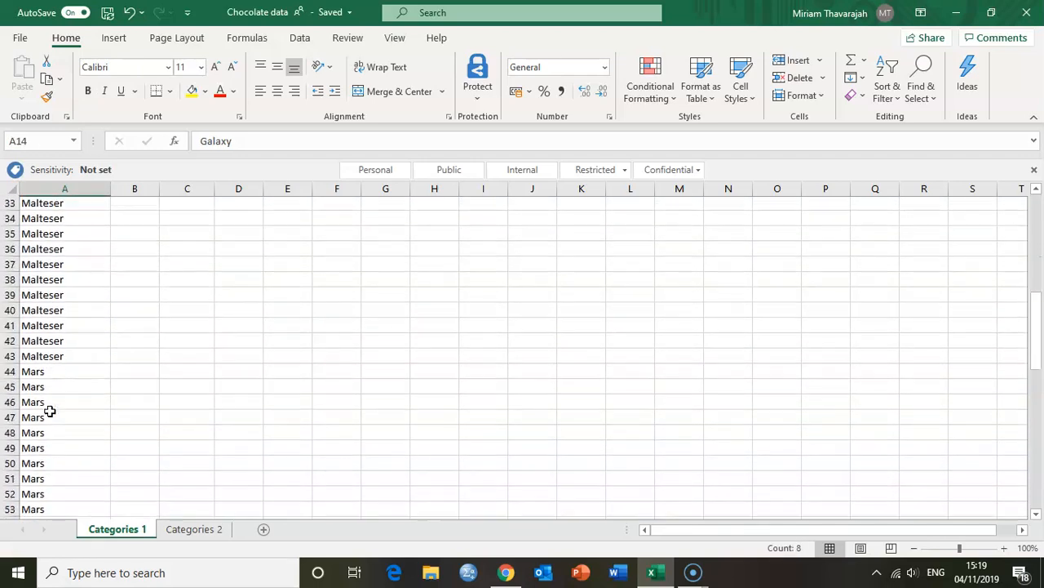
scroll(49, 410, "down", 3)
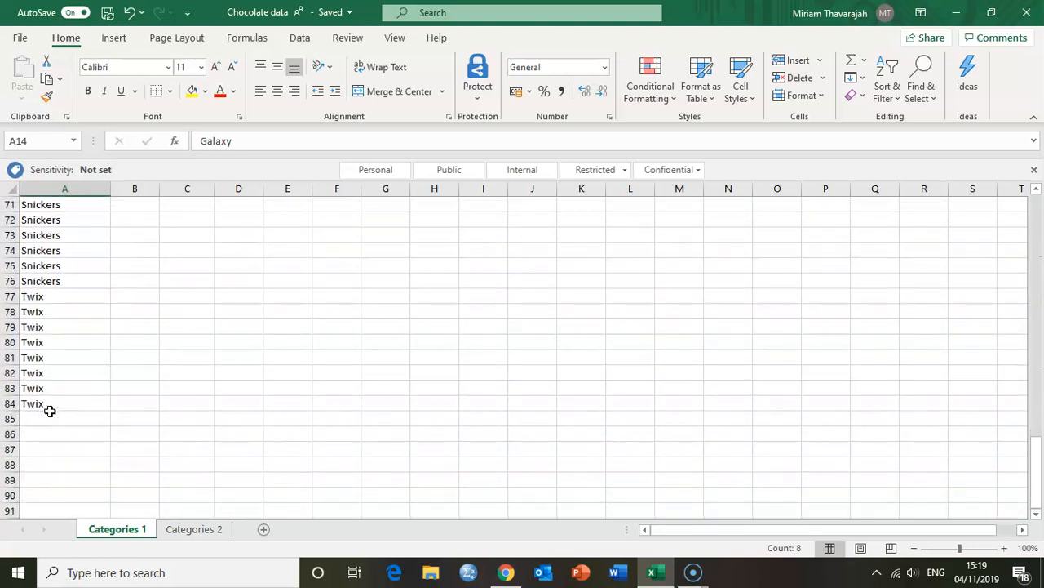
scroll(49, 410, "up", 20)
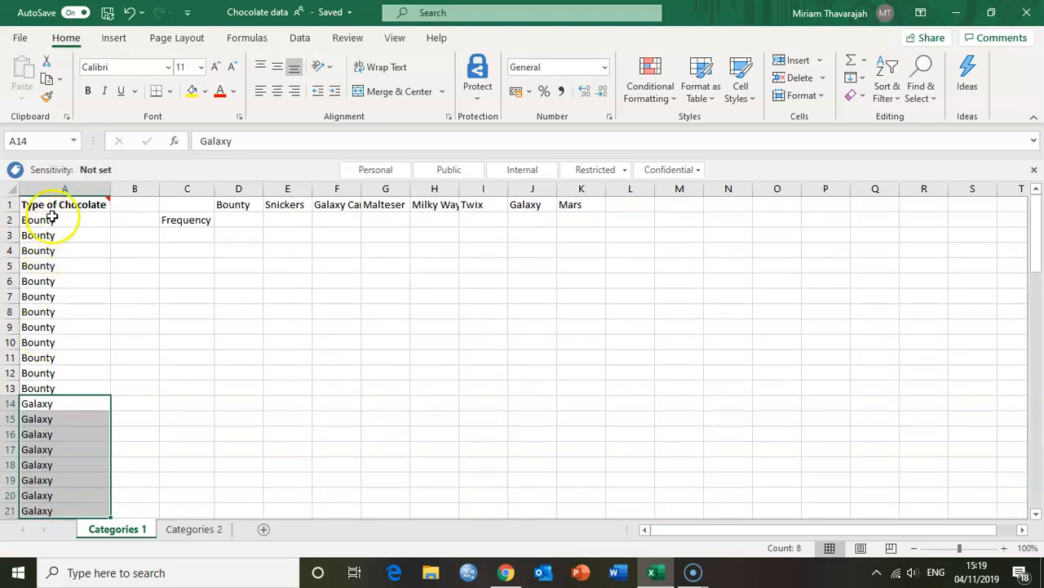
- Count the Bounty entries by selecting A2:A13 and enter 12 as the Bounty frequency in D2
left_click(51, 219)
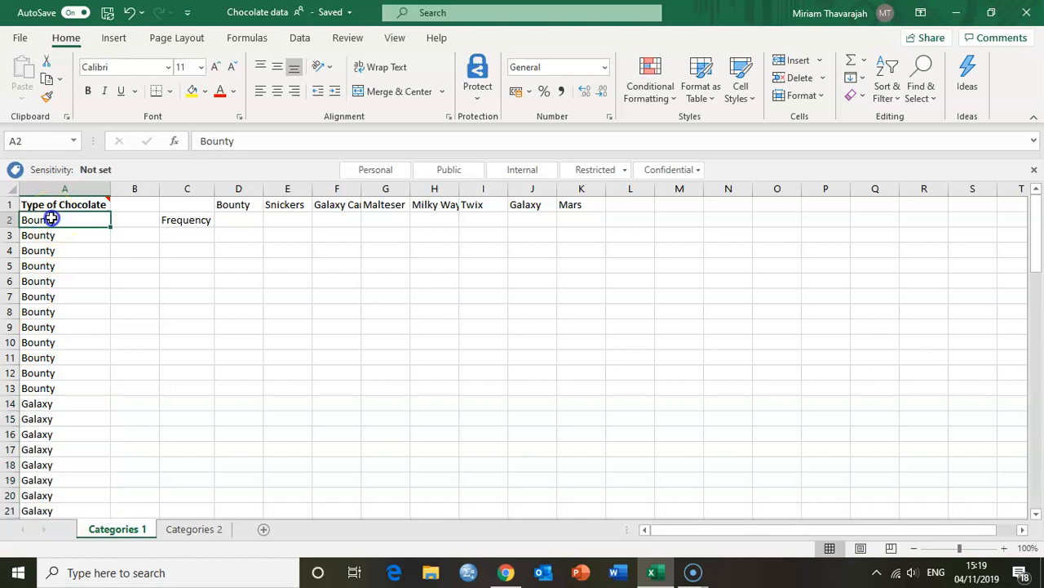
left_click_drag(50, 219, 59, 387)
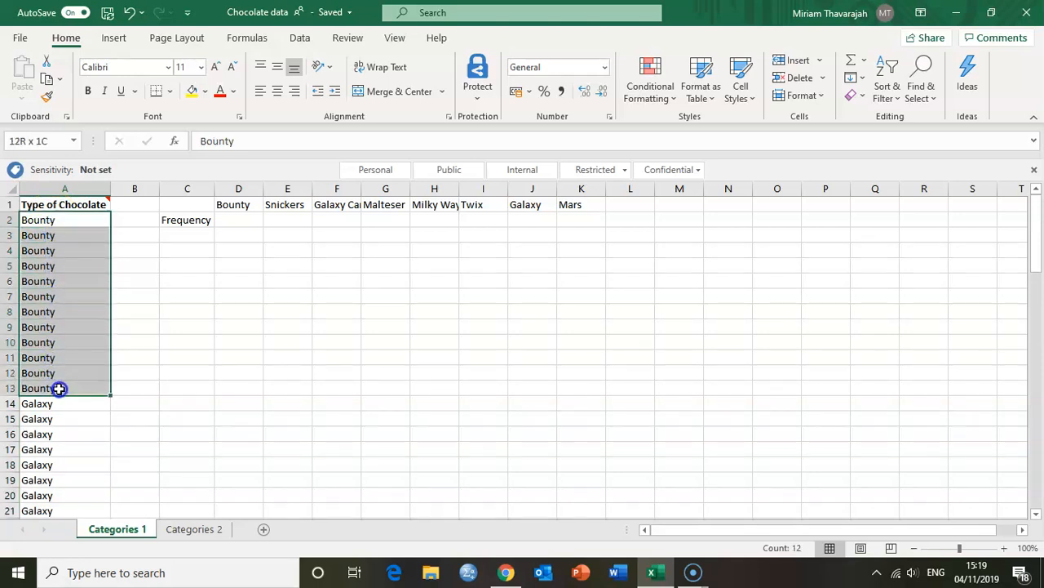
left_click_drag(59, 388, 60, 387)
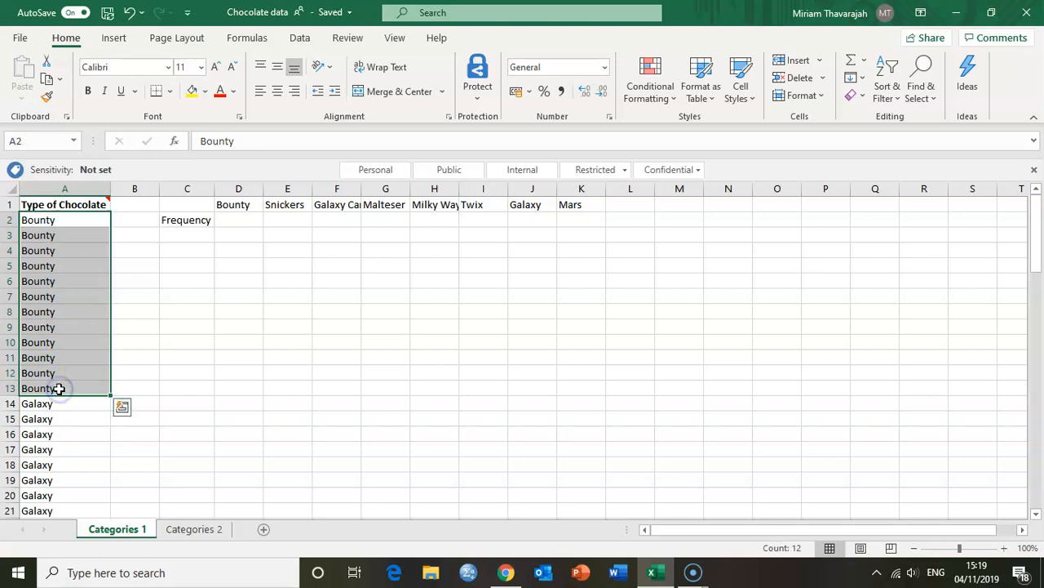
left_click(64, 219)
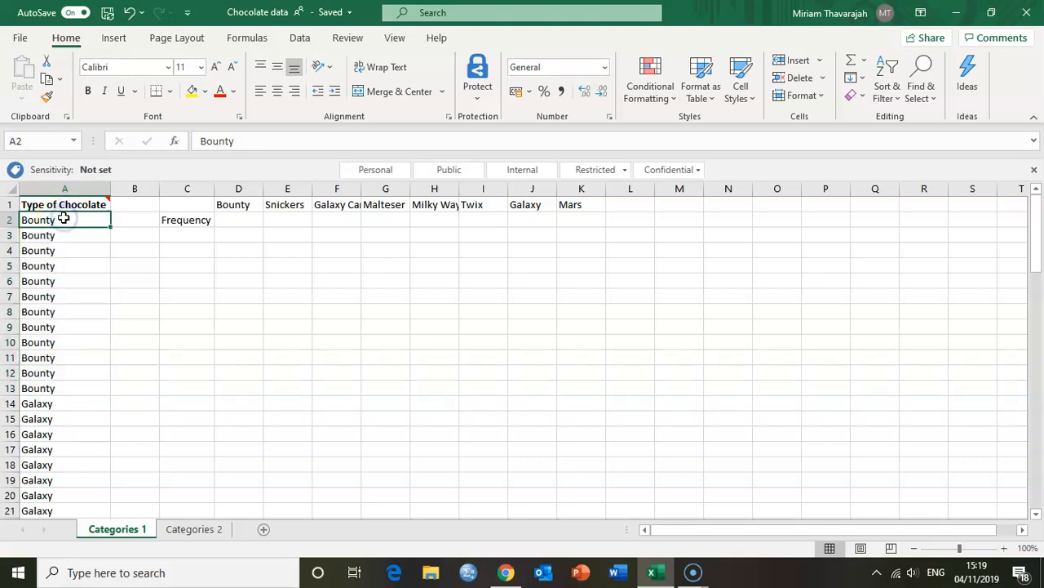
left_click_drag(64, 218, 51, 387)
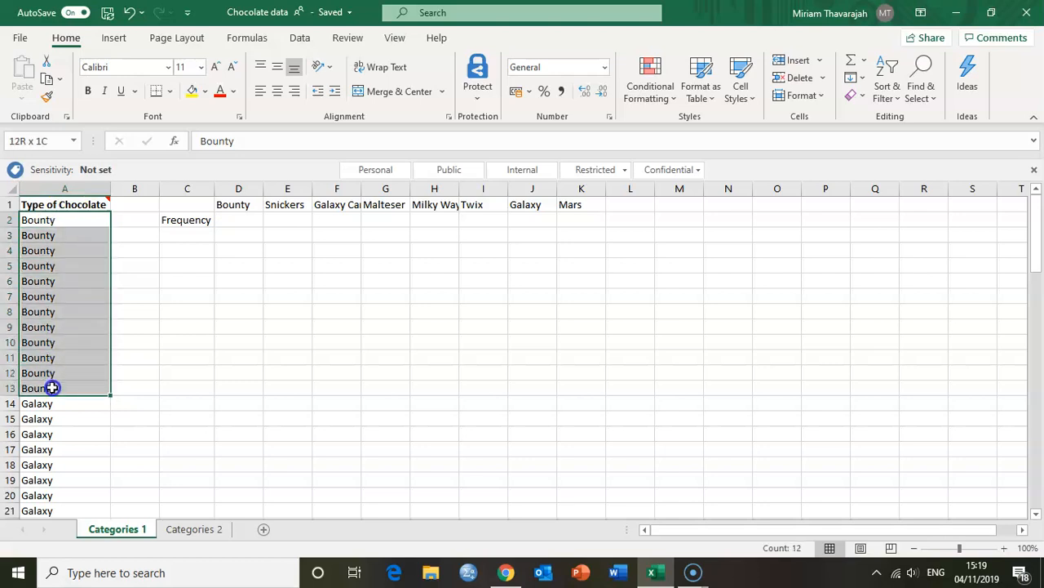
left_click_drag(52, 388, 51, 388)
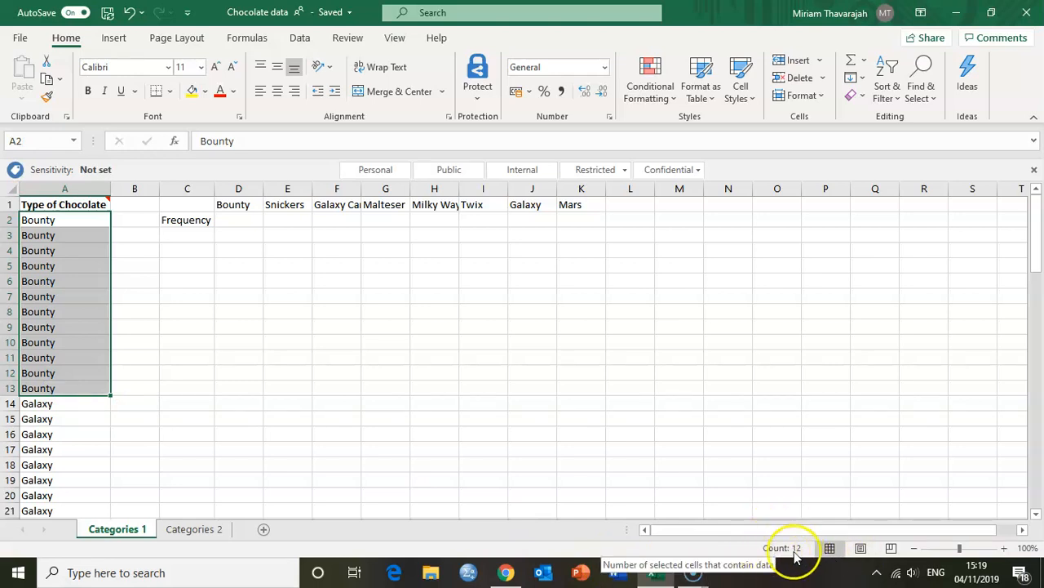
left_click(243, 219)
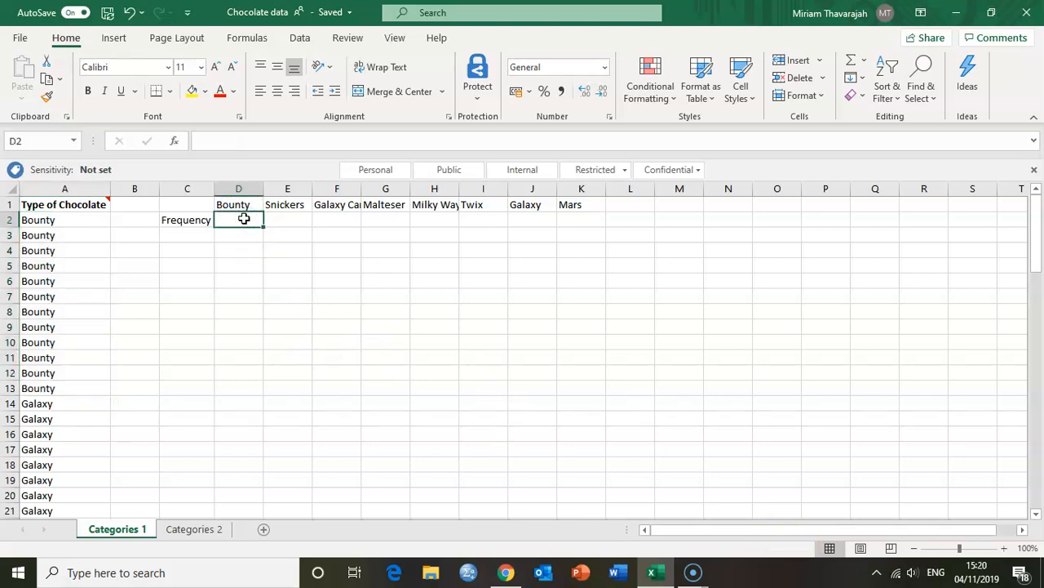
type("12")
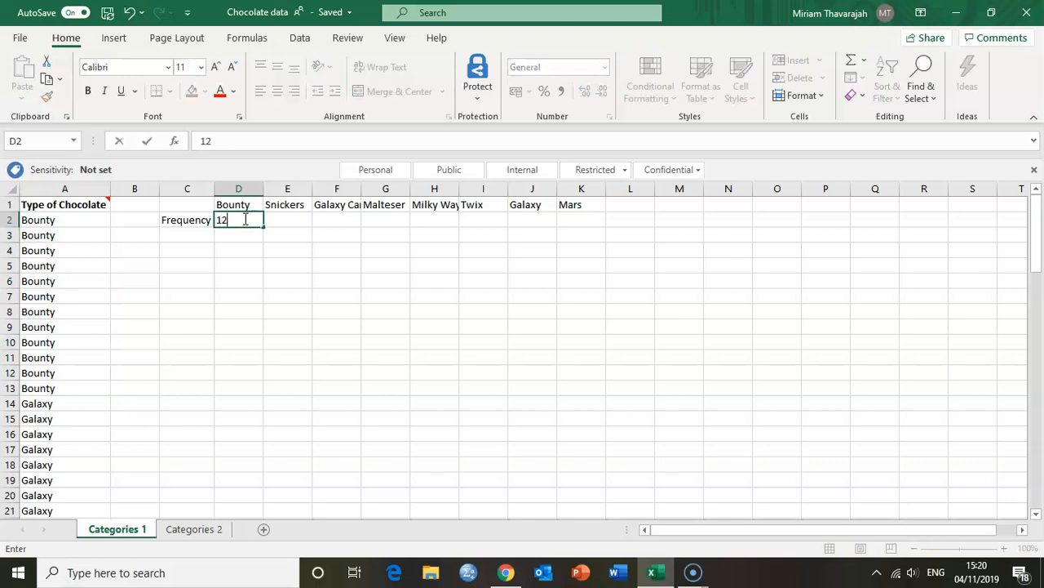
left_click(189, 218)
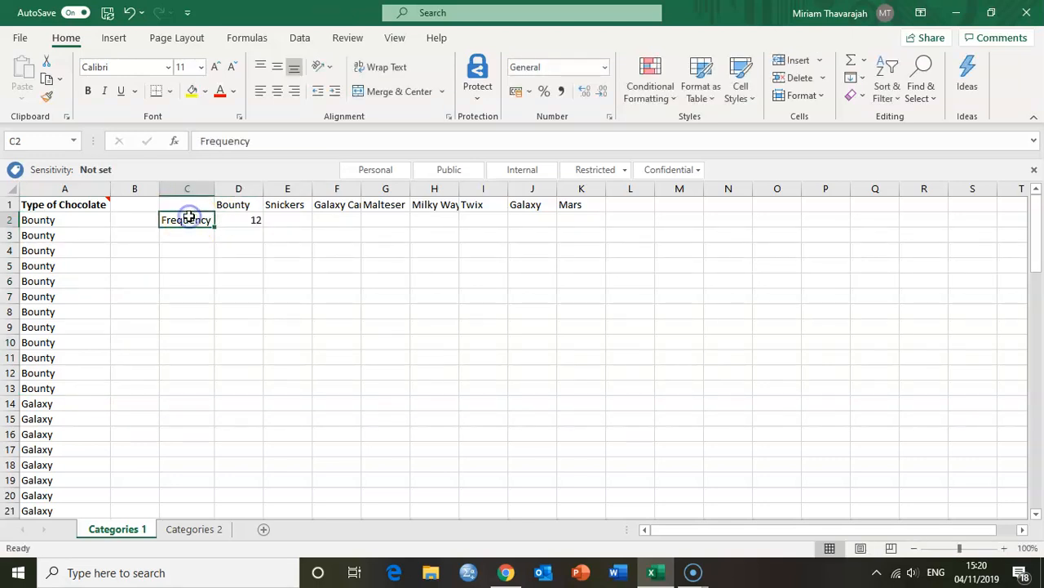
left_click(234, 222)
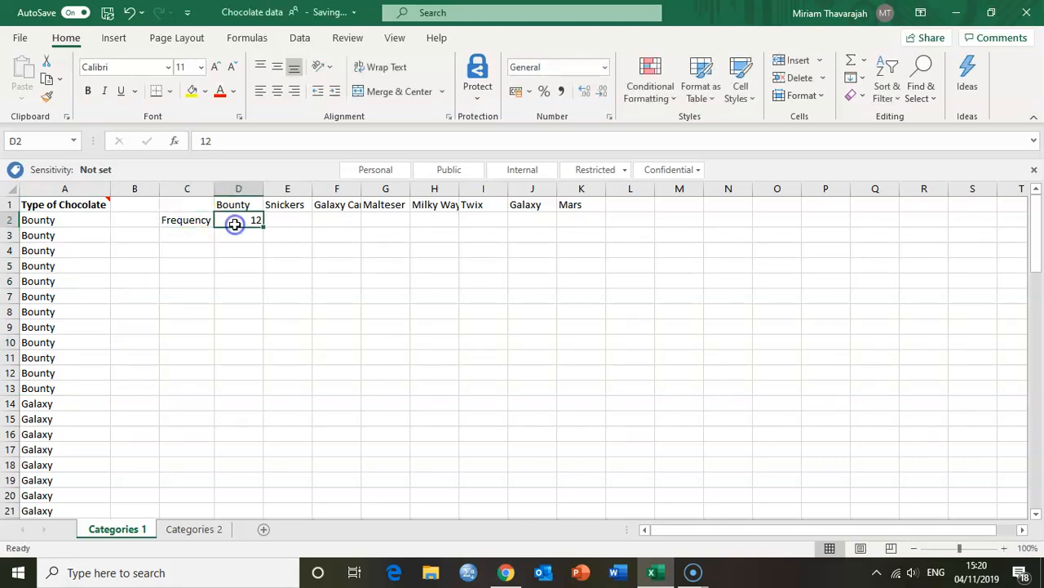
- Count the Snickers entries by selecting A66:A76 and enter 11 as the Snickers frequency in E2
left_click(284, 221)
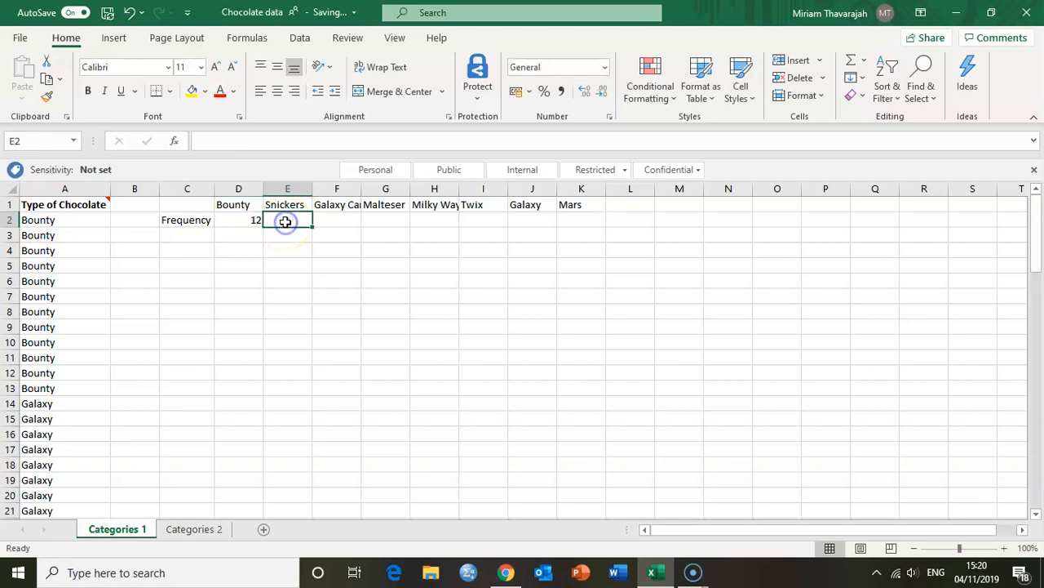
scroll(92, 400, "down", 5)
scroll(92, 401, "down", 15)
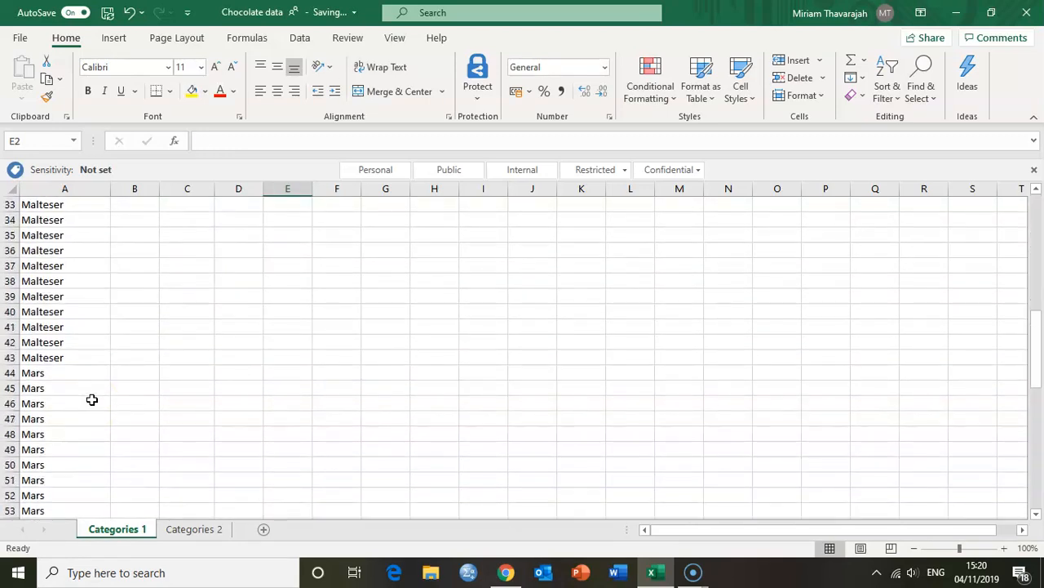
left_click_drag(49, 281, 44, 433)
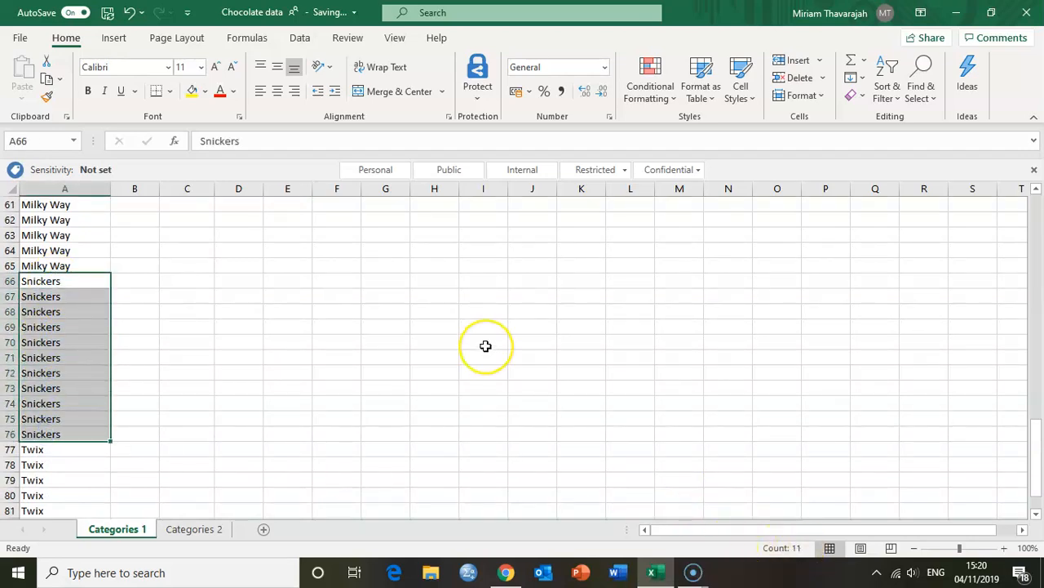
scroll(484, 345, "up", 20)
left_click(286, 220)
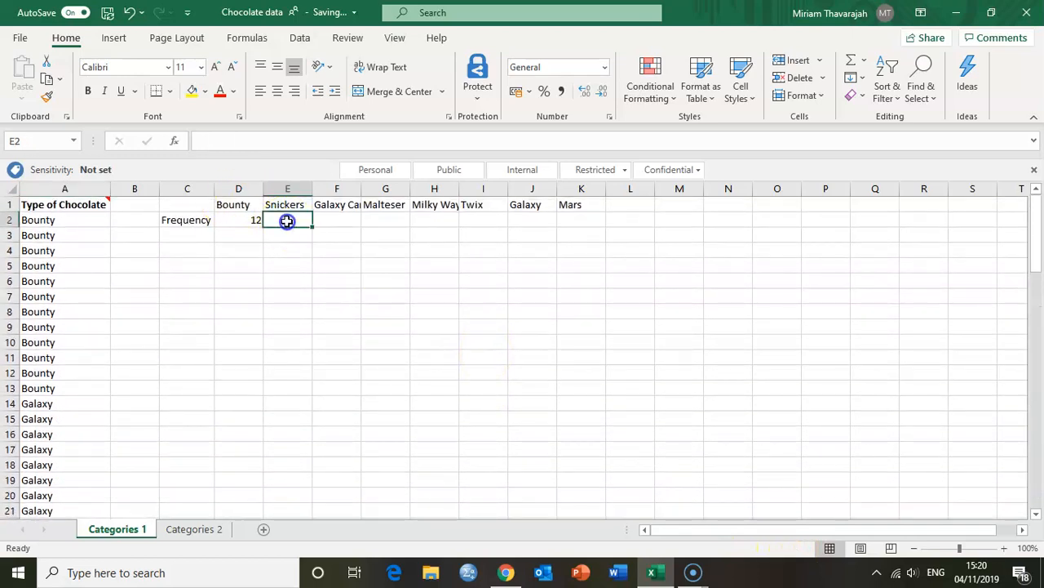
type("11")
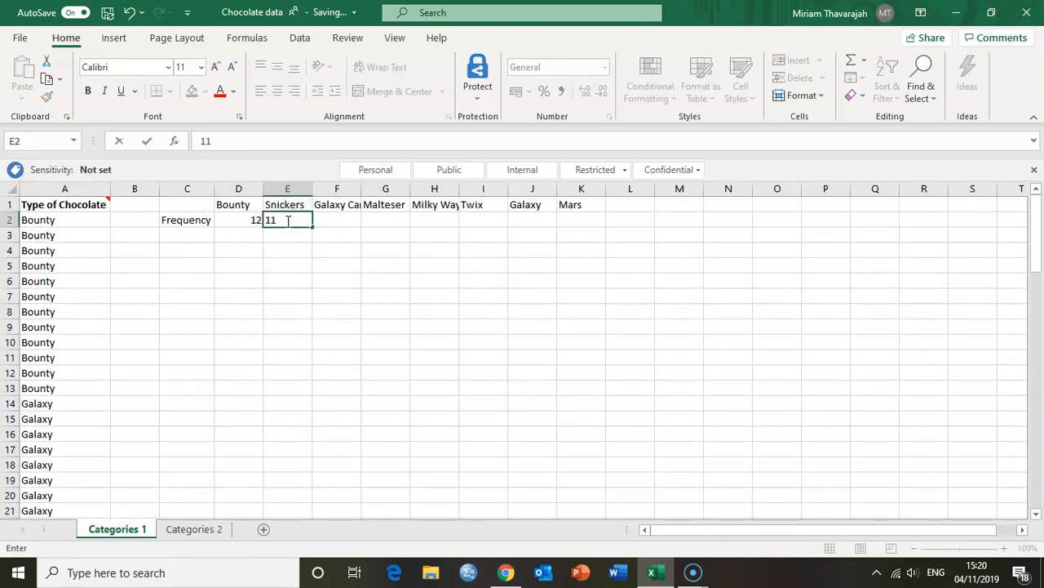
- Count the Galaxy Caramel entries by selecting A22:A31 and enter 10 as their frequency in F2
left_click(334, 219)
scroll(84, 353, "down", 4)
scroll(84, 353, "down", 1)
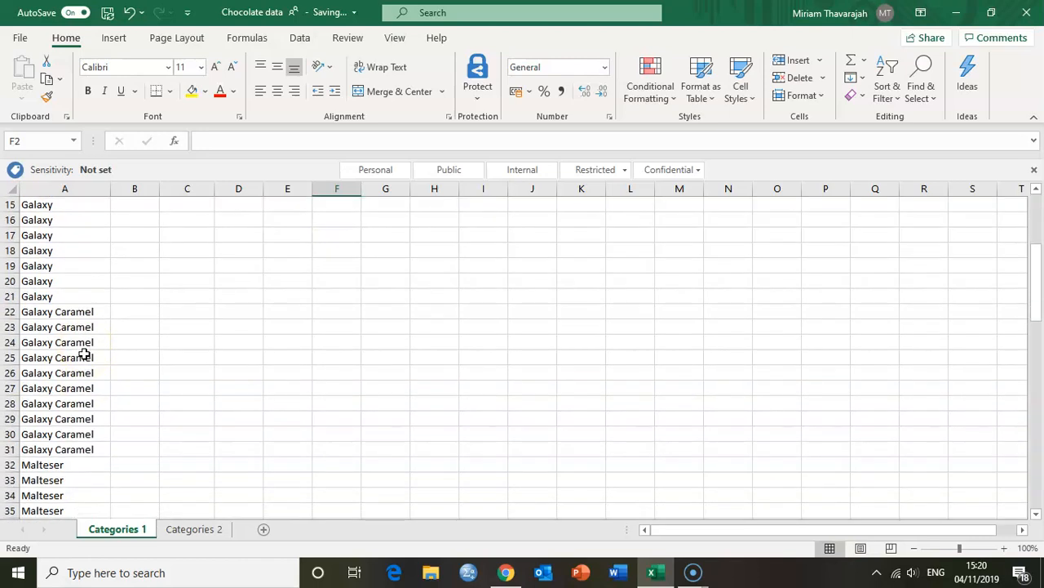
left_click_drag(84, 311, 75, 452)
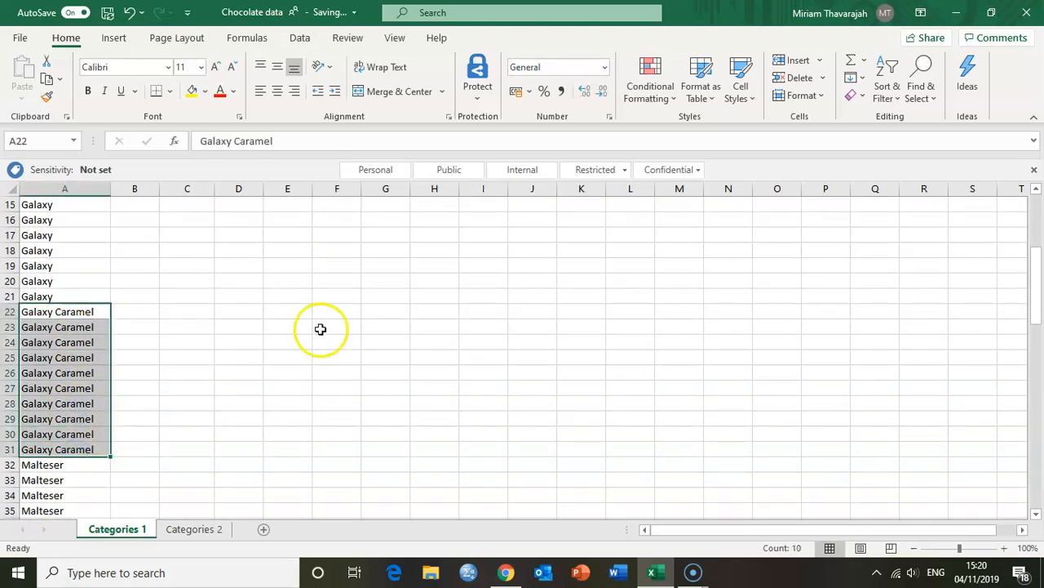
scroll(319, 329, "up", 5)
left_click(340, 215)
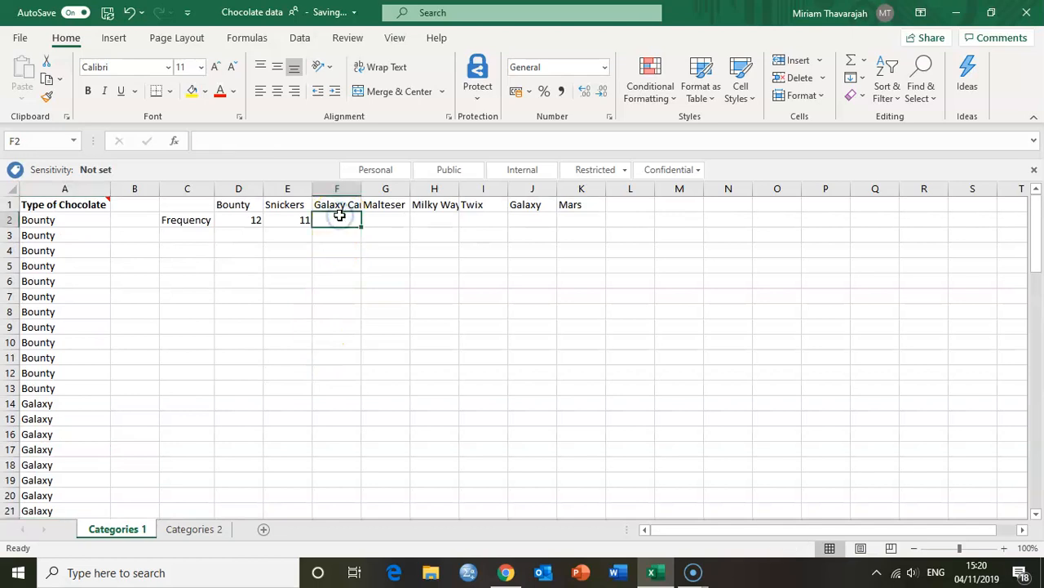
type("10")
left_click(386, 221)
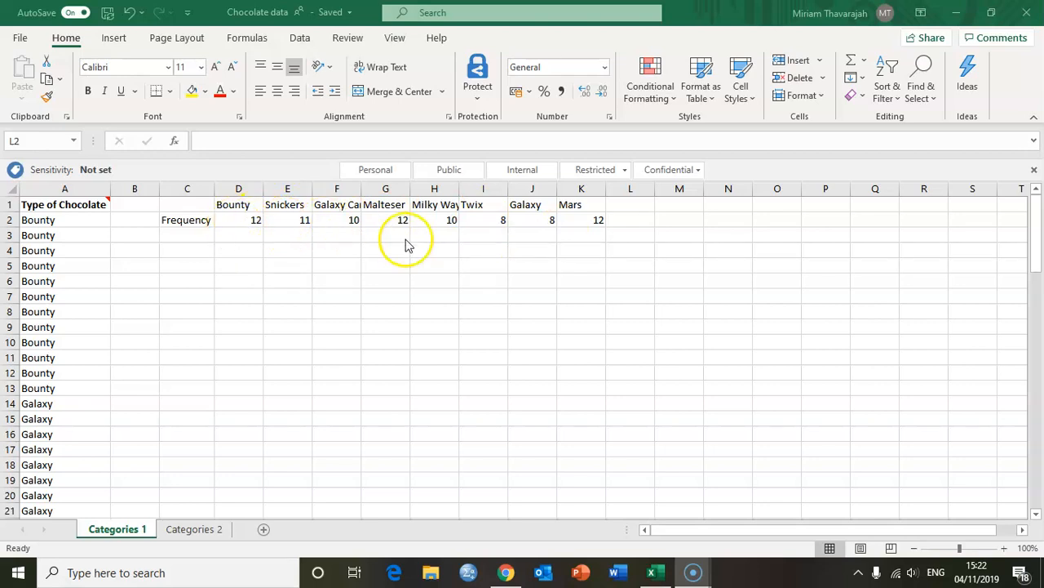
- Review the Twix and Galaxy frequencies in I2:J2 and select the empty cell L1 beside the Mars heading
left_click(498, 219)
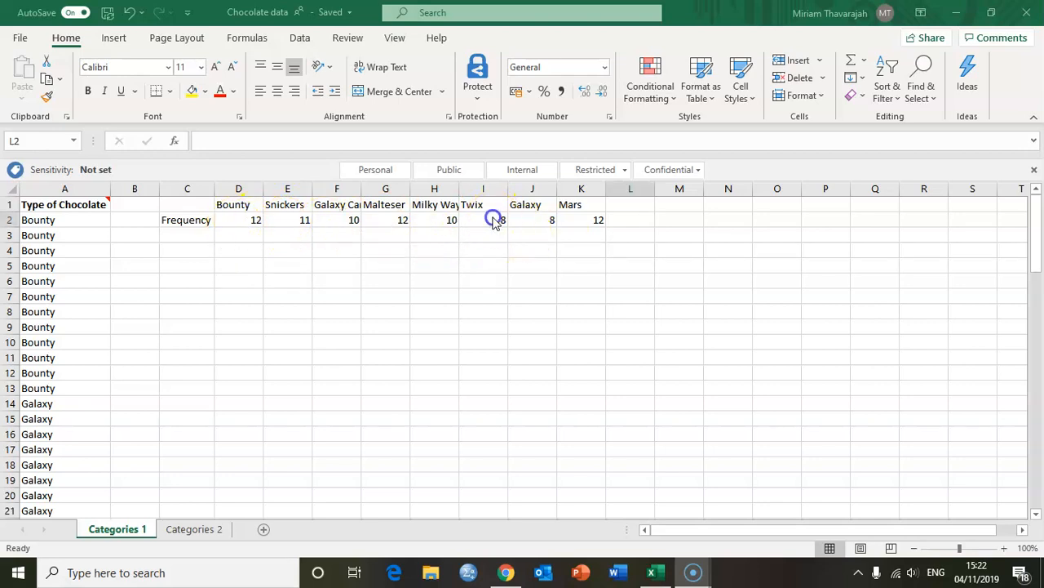
left_click_drag(515, 222, 486, 222)
left_click(501, 240)
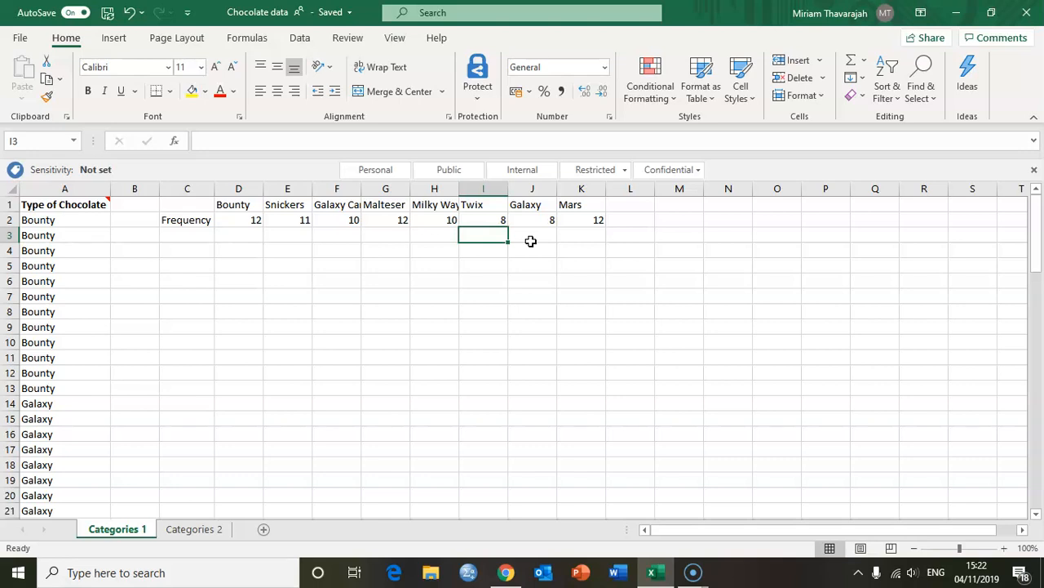
left_click(632, 206)
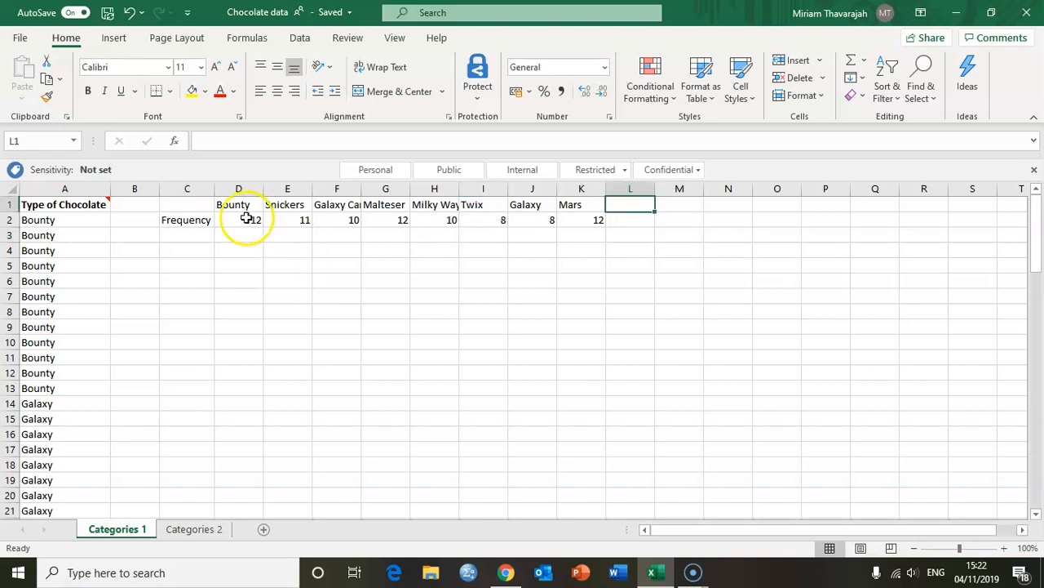
- Check the frequencies in D2:K2 and enter the heading Total in L1
left_click_drag(246, 219, 585, 221)
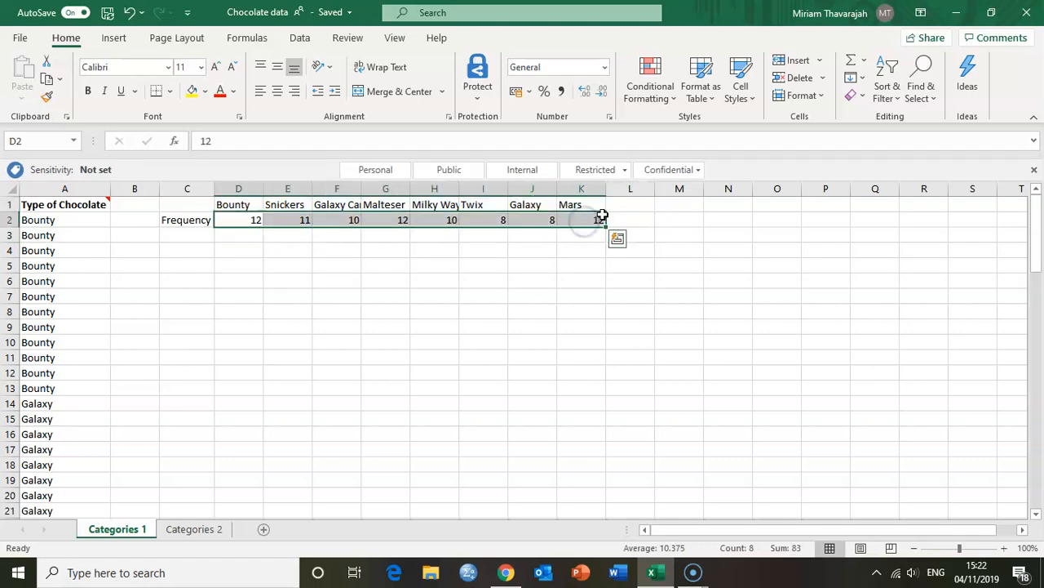
left_click(620, 205)
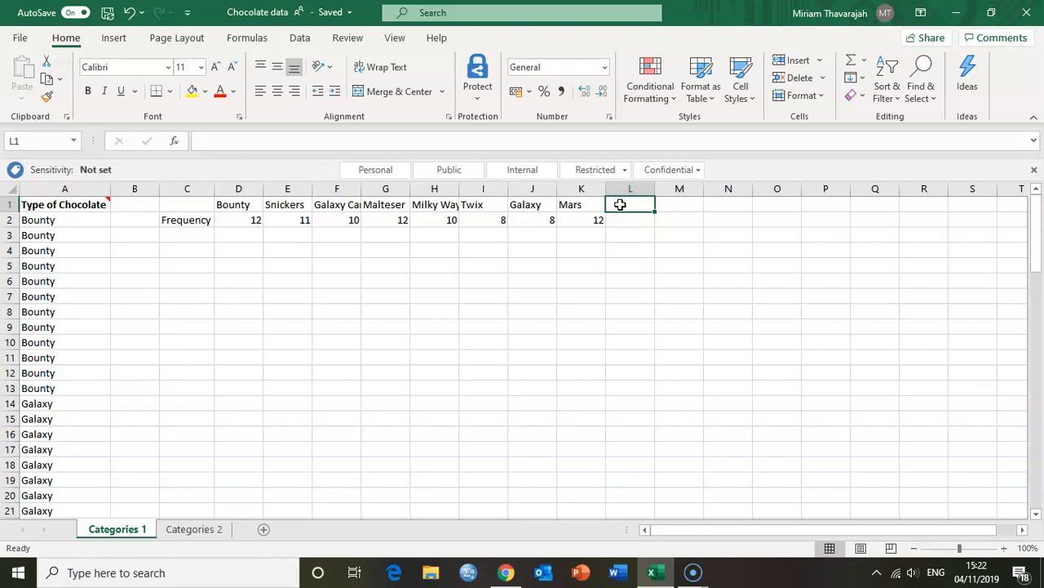
type("T")
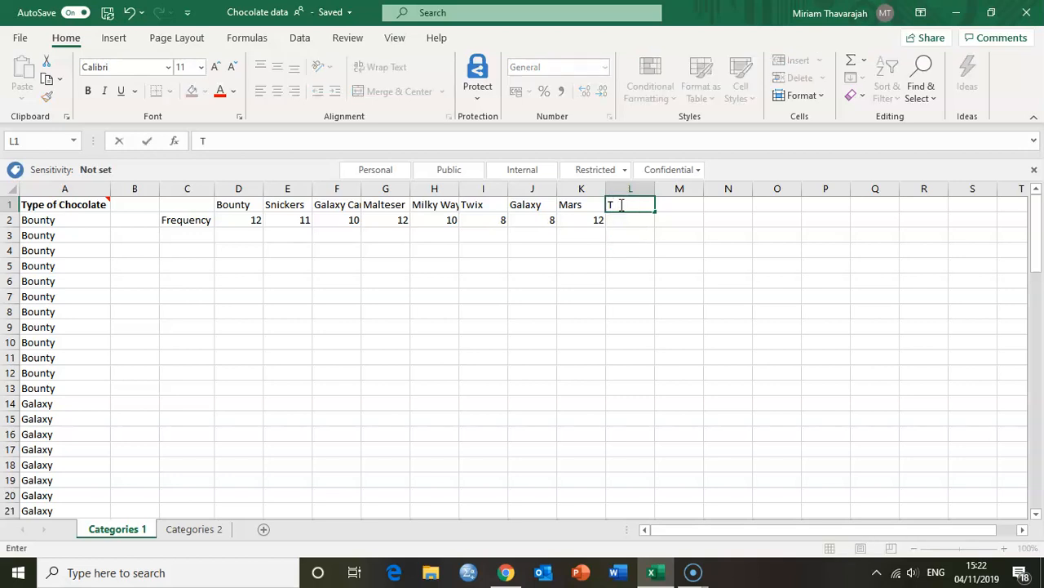
type("otal")
key("Return")
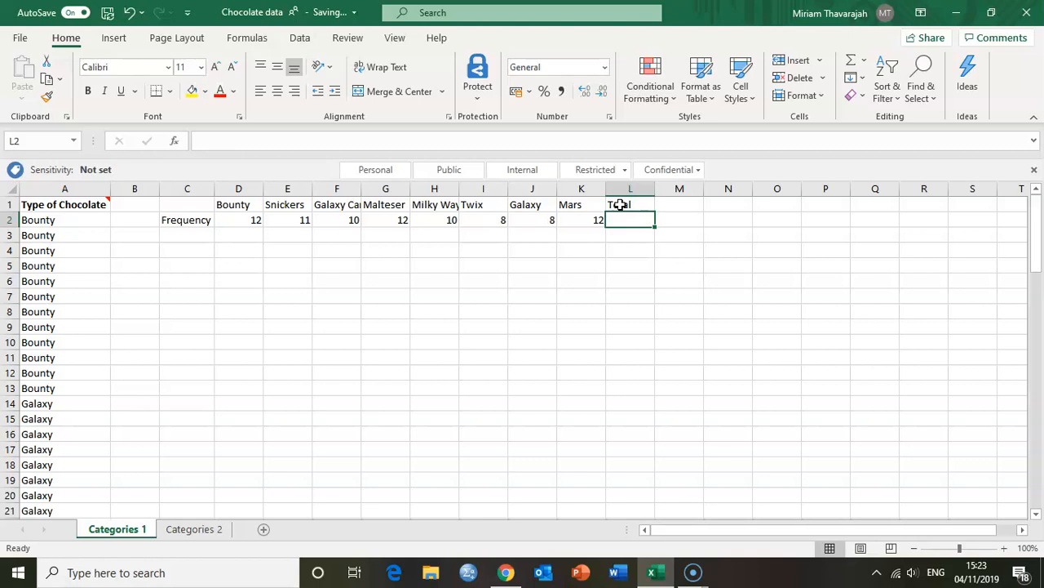
- Enter =SUM(D2:K2) in L2 to add up all the chocolate frequencies
type("=")
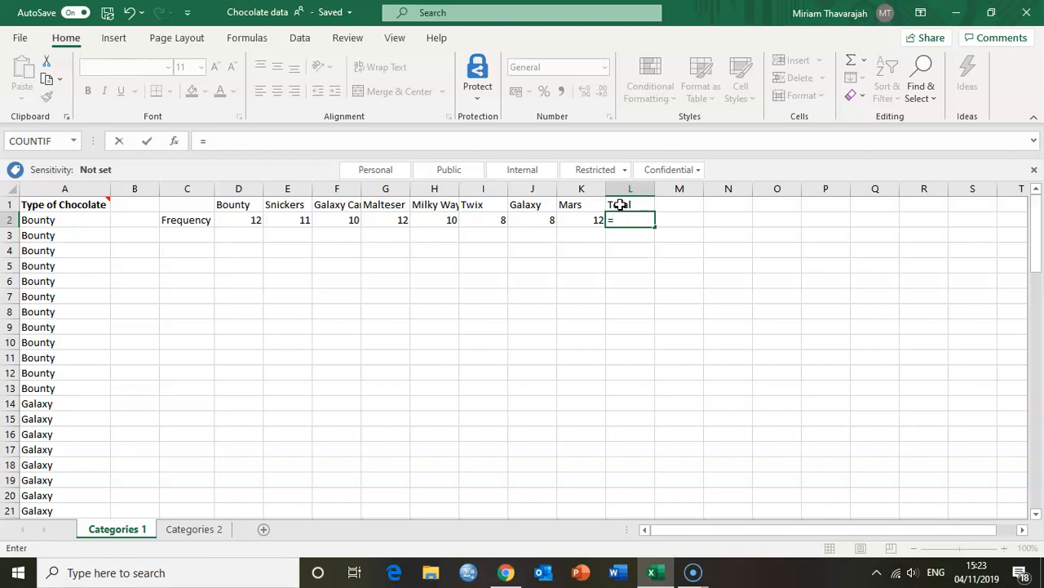
type("su")
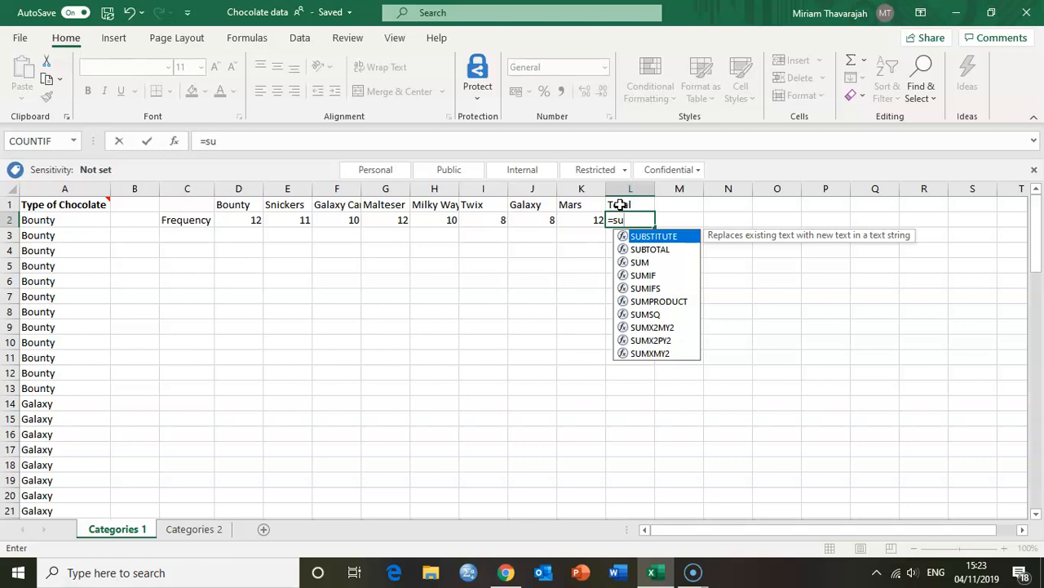
type("m")
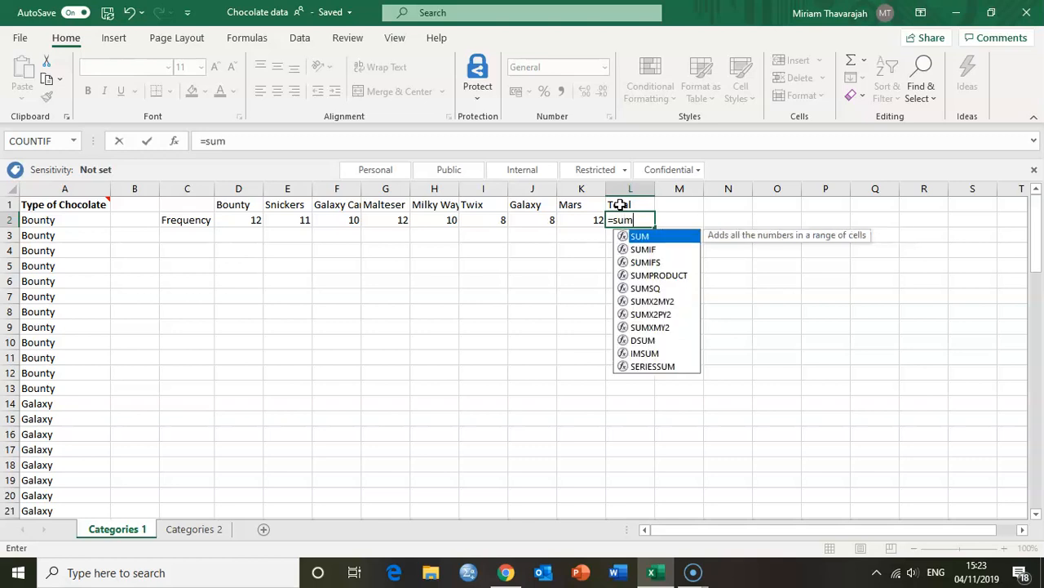
double_click(639, 237)
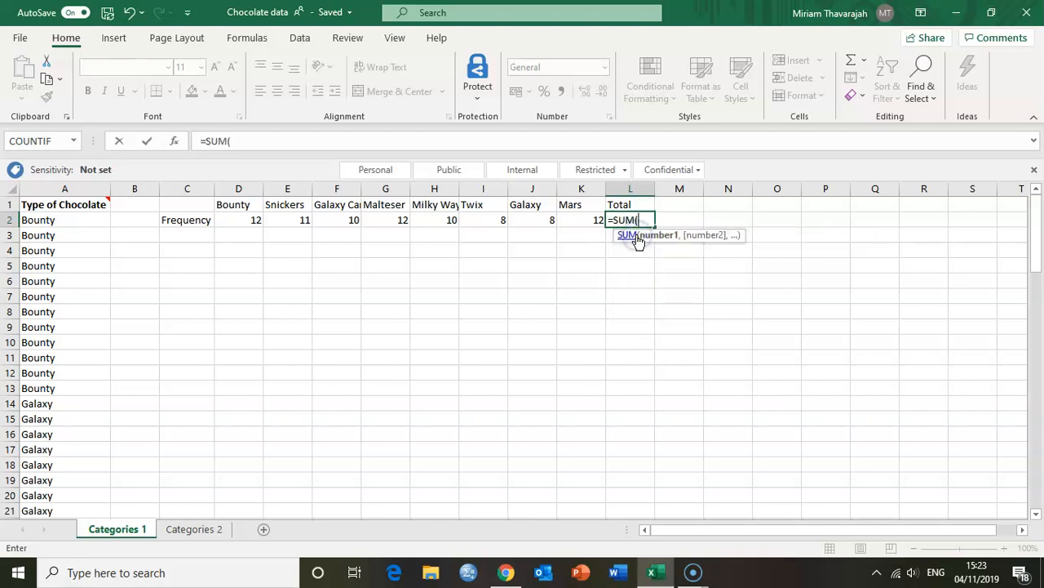
left_click(643, 221)
left_click(645, 219)
left_click_drag(238, 220, 588, 223)
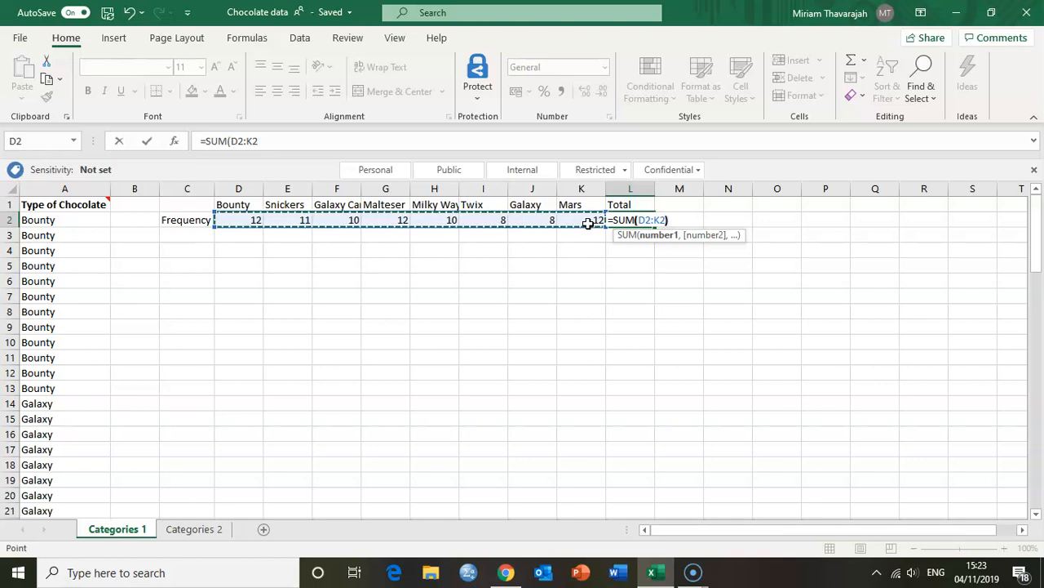
type(")")
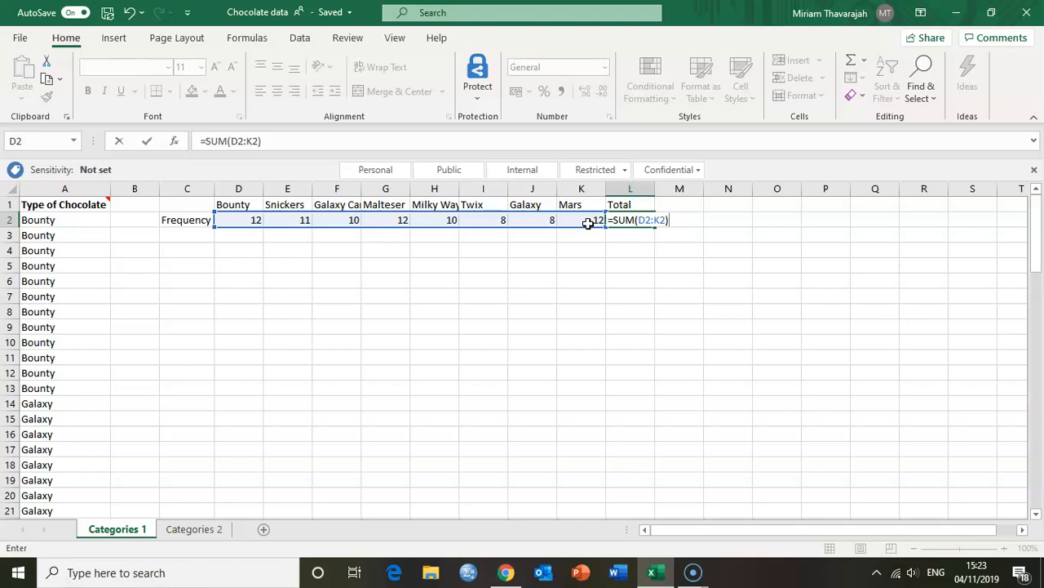
key("Return")
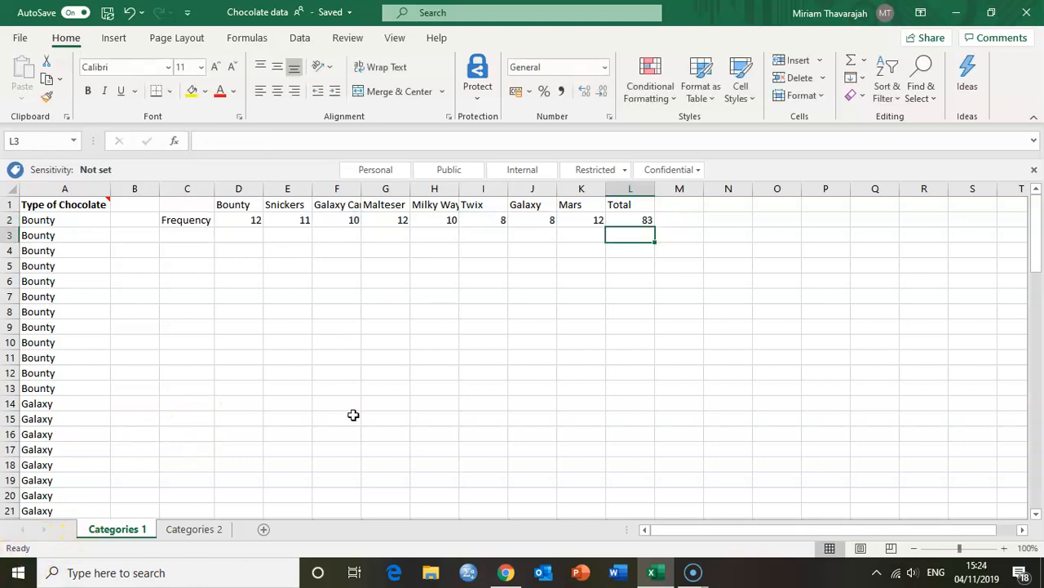
- Compare the total formula in L2 with the sum of the selected frequencies D2:K2
left_click(618, 219)
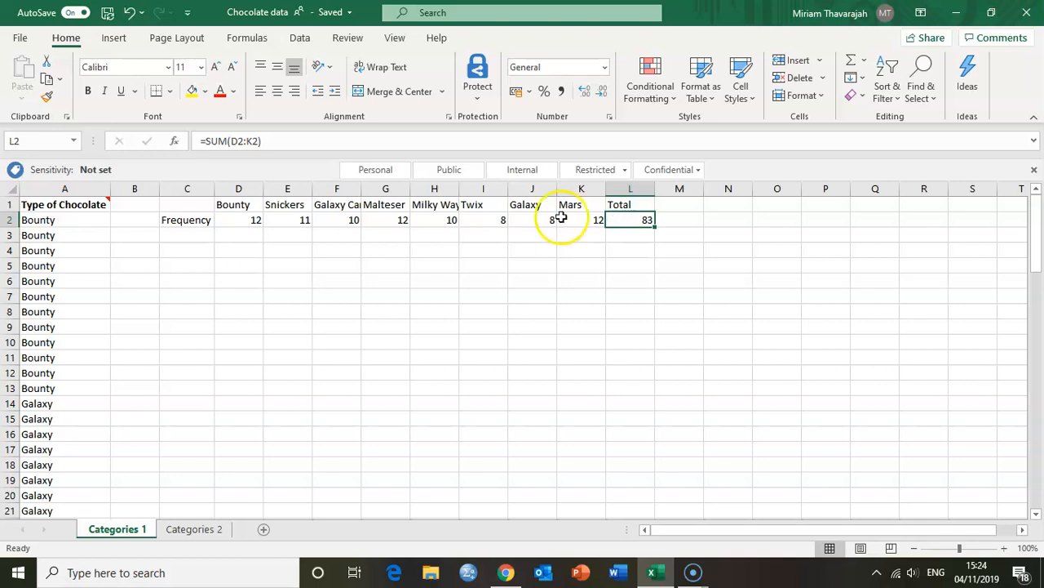
left_click_drag(233, 224, 587, 220)
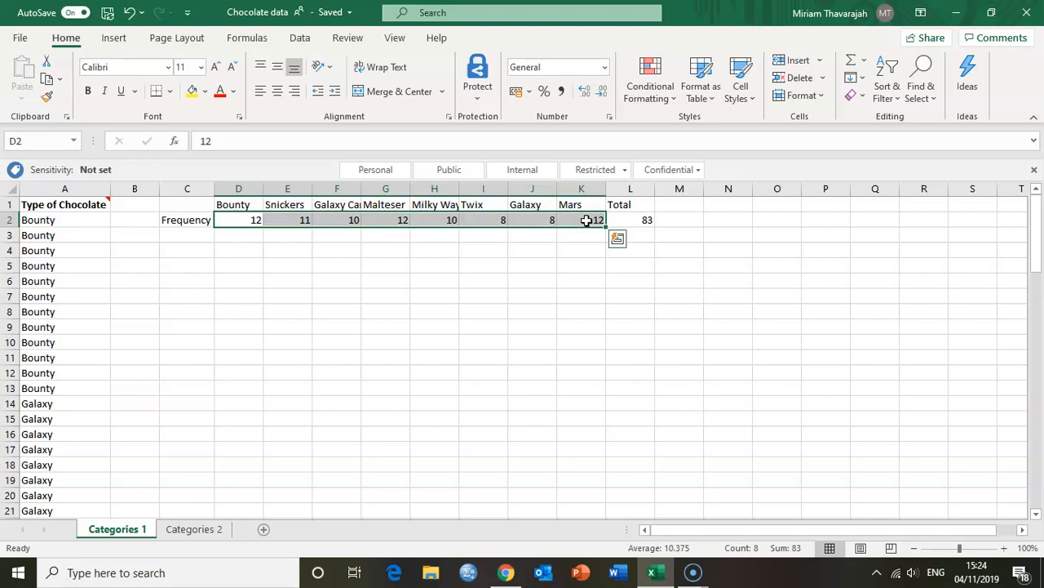
left_click(573, 234)
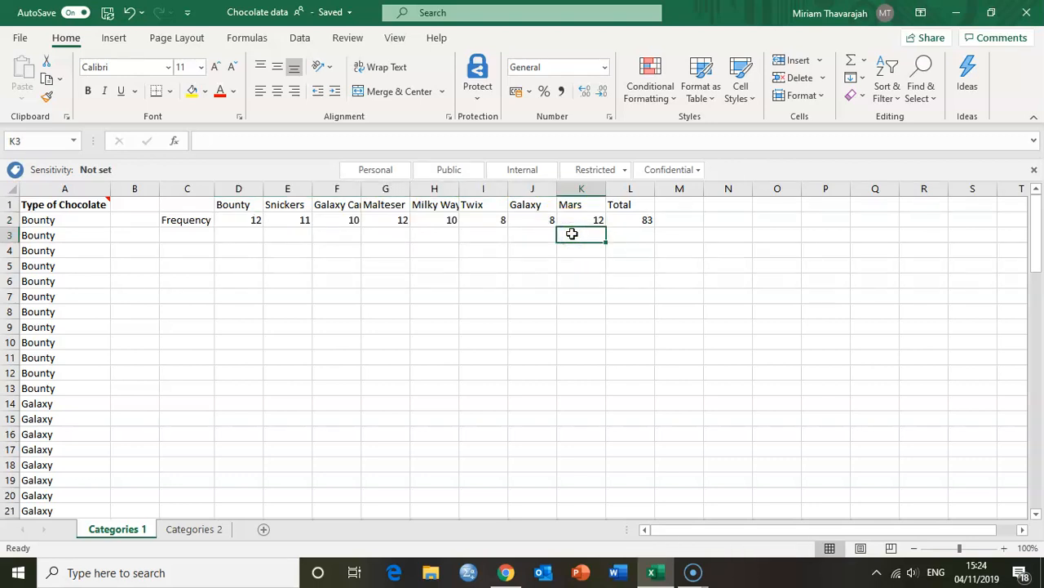
left_click(200, 205)
left_click_drag(232, 205, 589, 223)
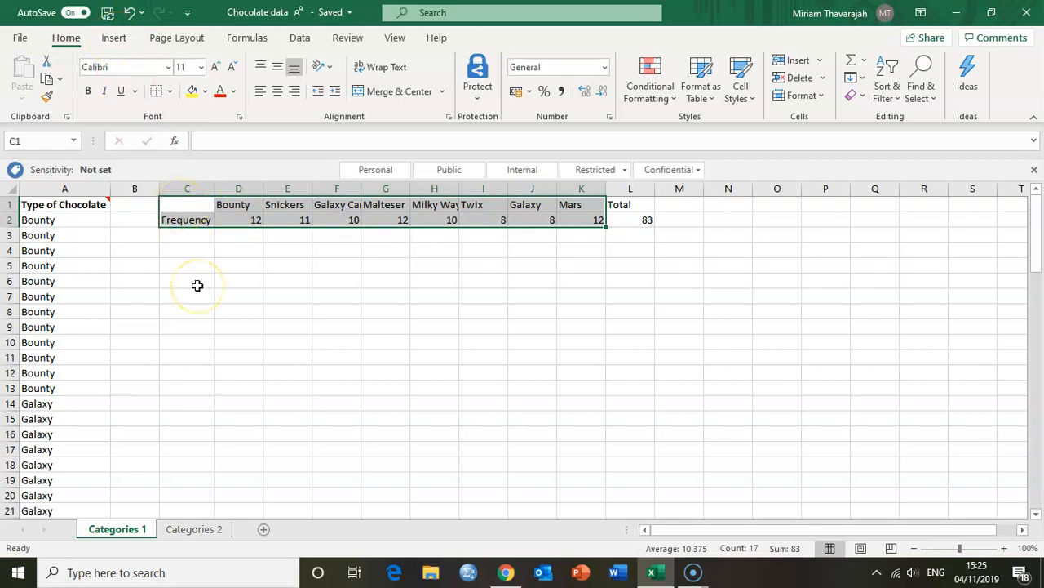
left_click_drag(187, 204, 575, 218)
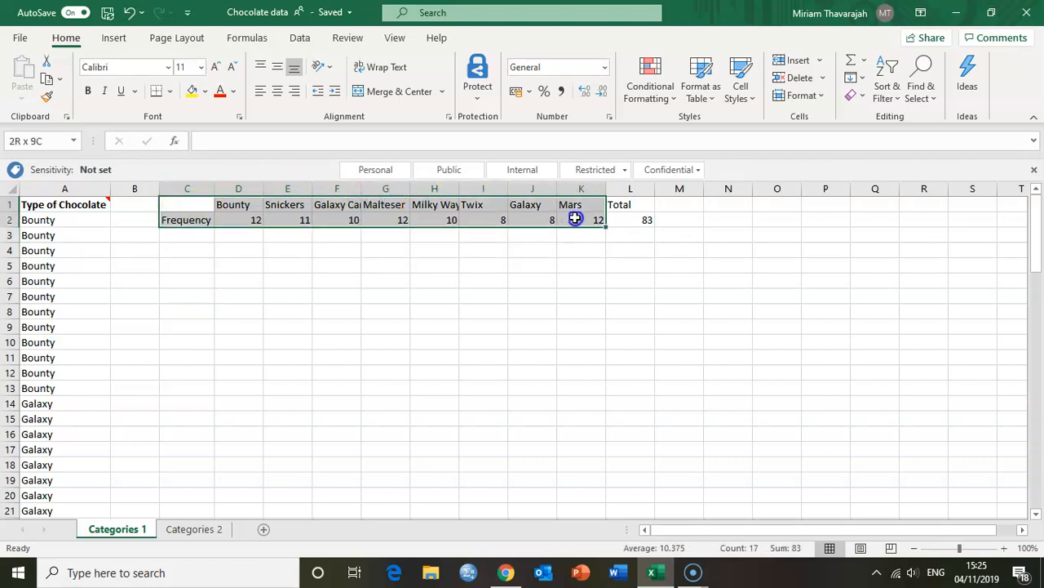
left_click_drag(576, 218, 574, 215)
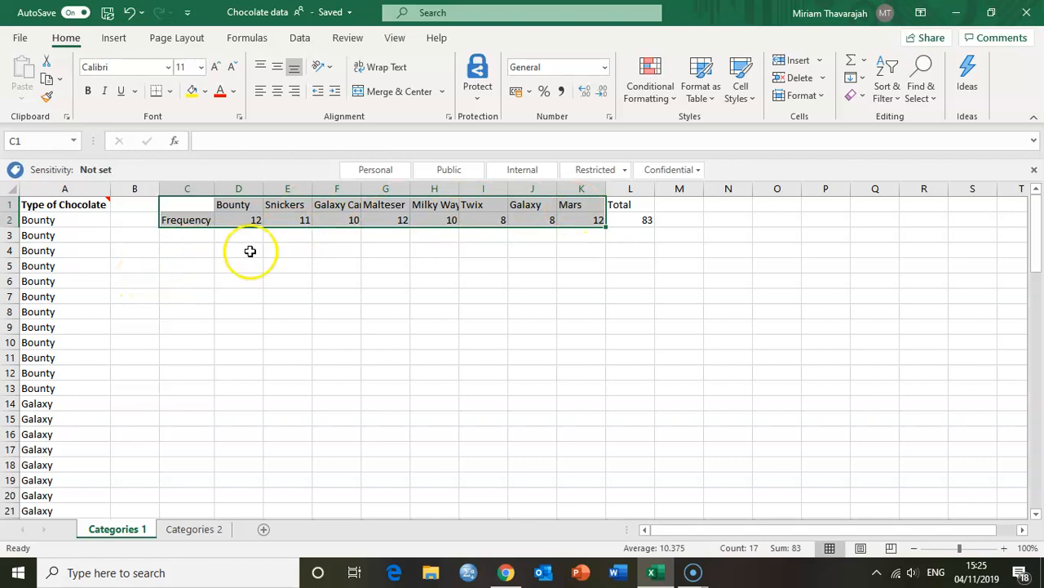
- Insert a basic 2-D pie chart from D1:K2 and place it below the frequency table, starting at column D
left_click_drag(242, 204, 580, 221)
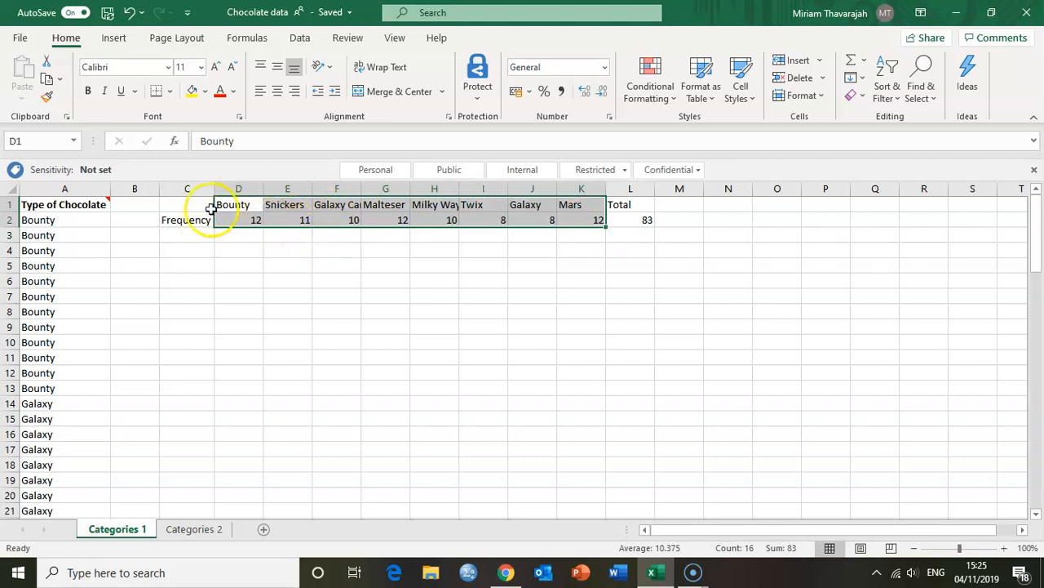
left_click(113, 40)
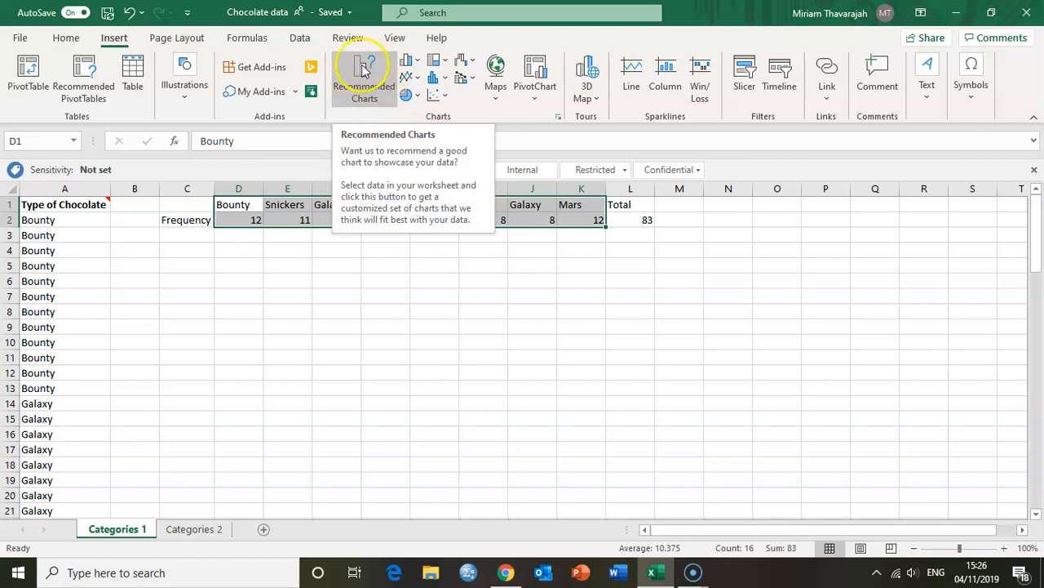
left_click(411, 98)
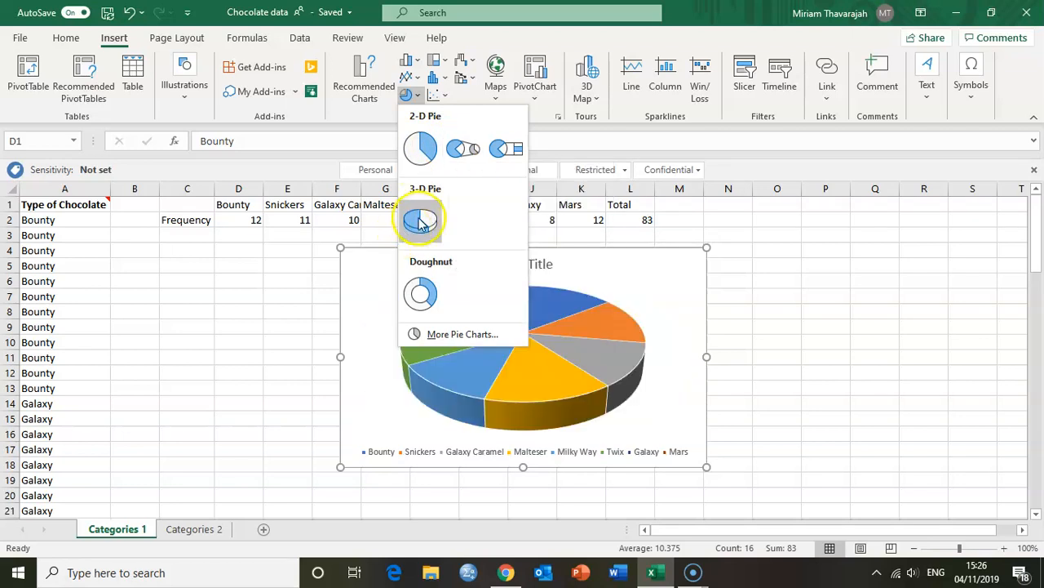
left_click(421, 149)
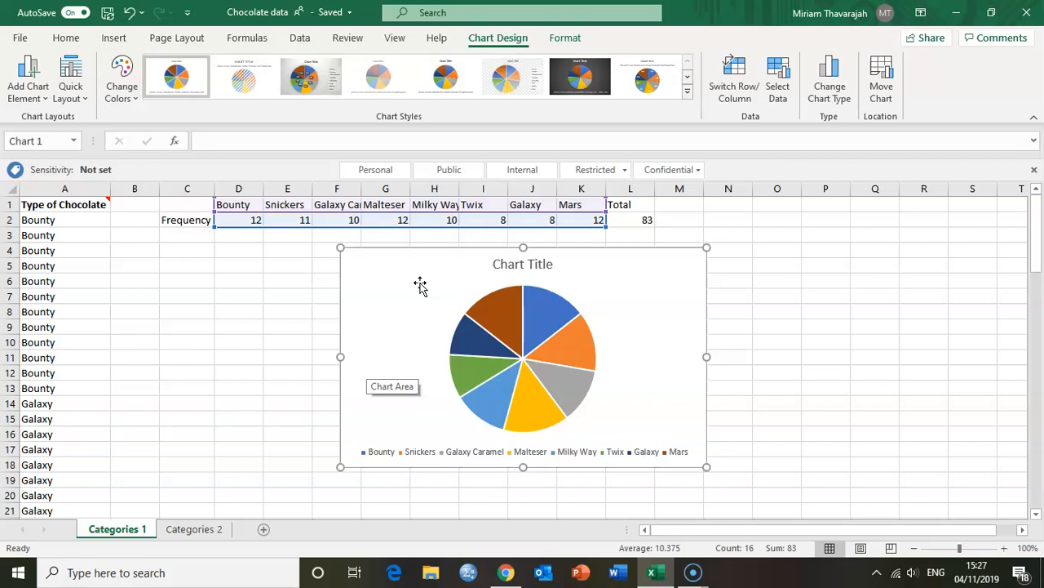
left_click(387, 278)
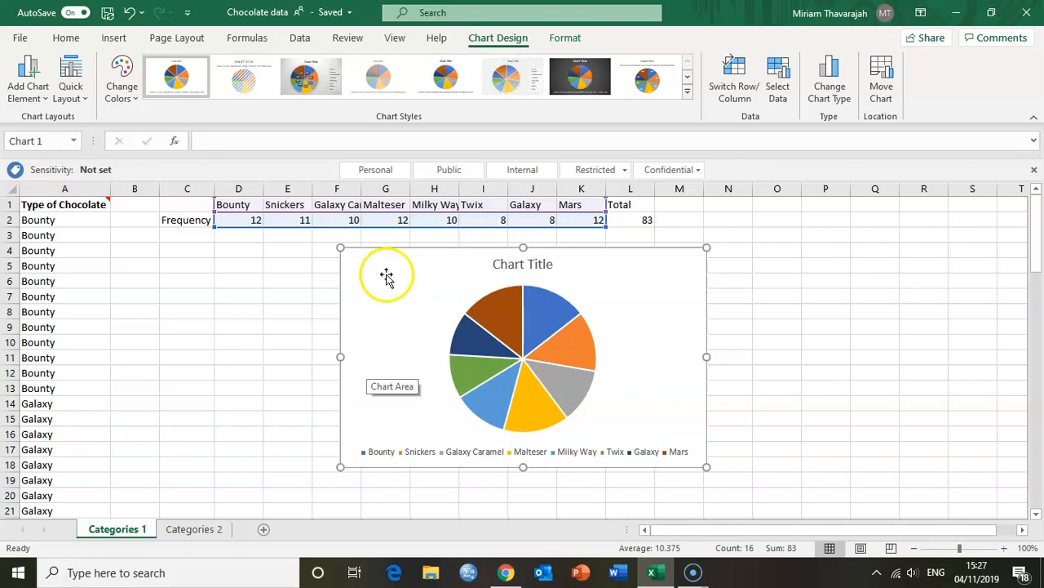
left_click_drag(386, 277, 263, 273)
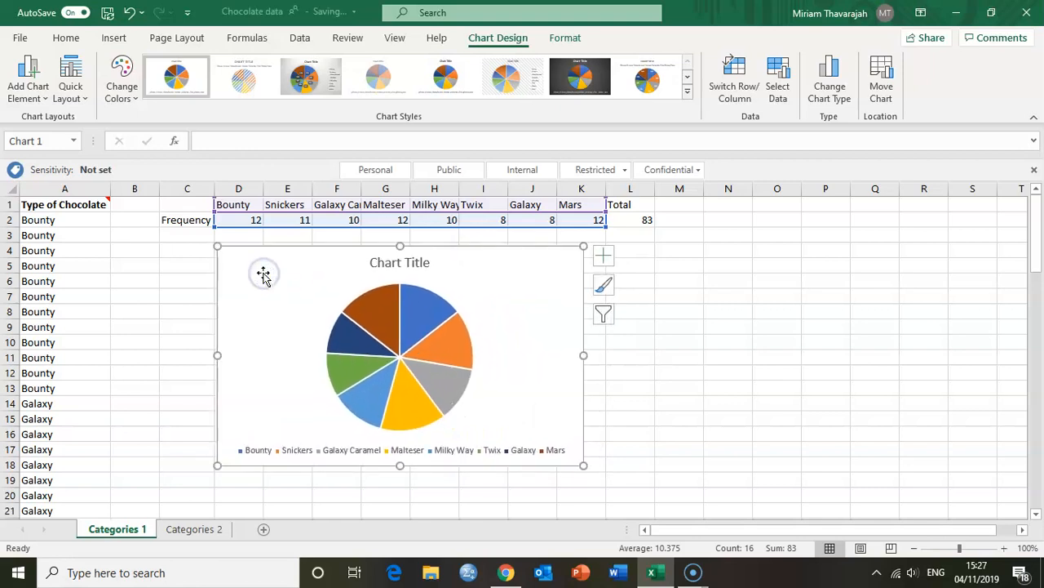